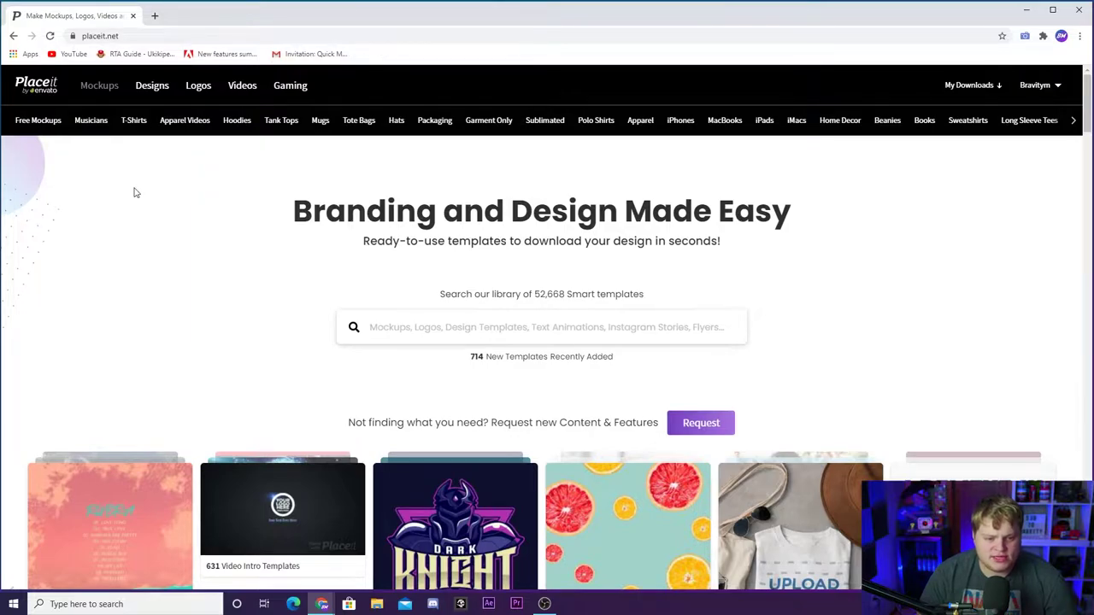
# - Filter Gaming templates to YouTube End Cards and open the spaceship-theme animated end card maker
pyautogui.click(288, 87)
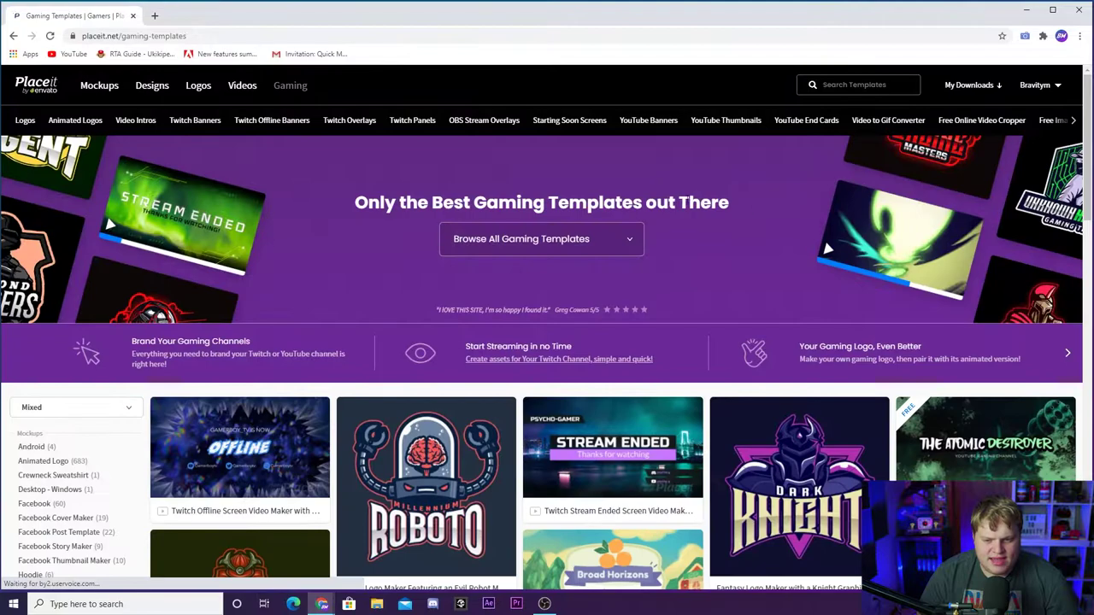
pyautogui.click(805, 121)
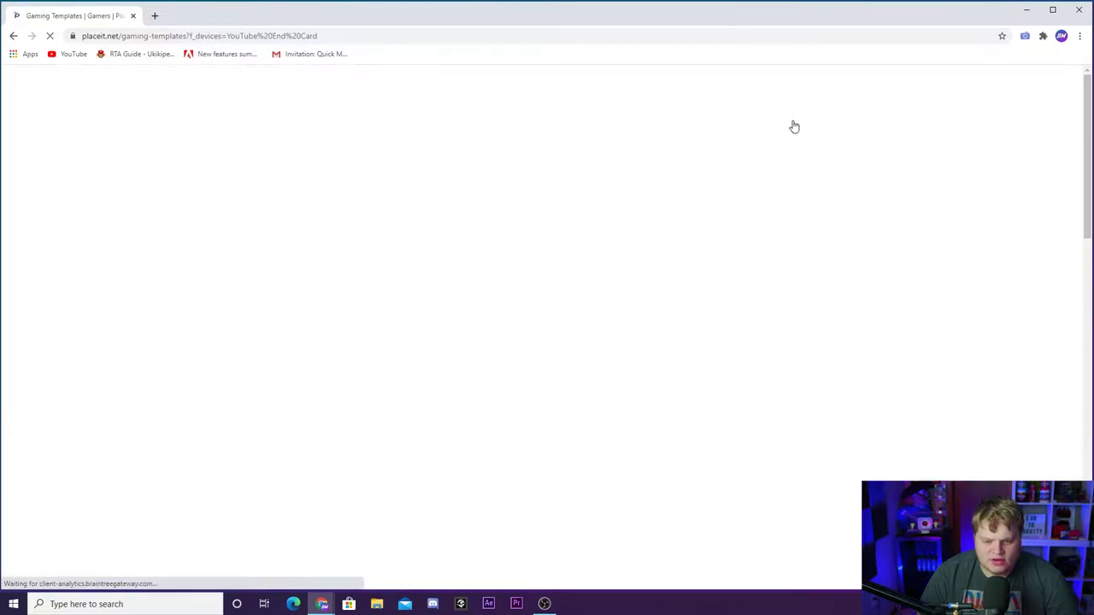
pyautogui.scroll(-2, 588, 269)
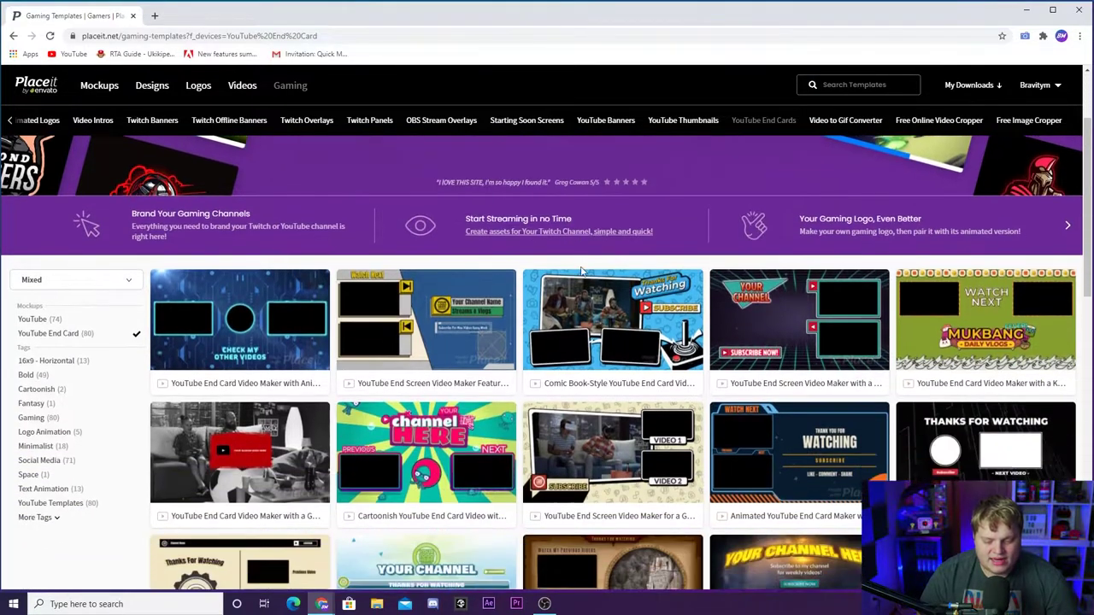
pyautogui.scroll(-5, 590, 290)
pyautogui.scroll(-2, 598, 317)
pyautogui.scroll(4, 611, 342)
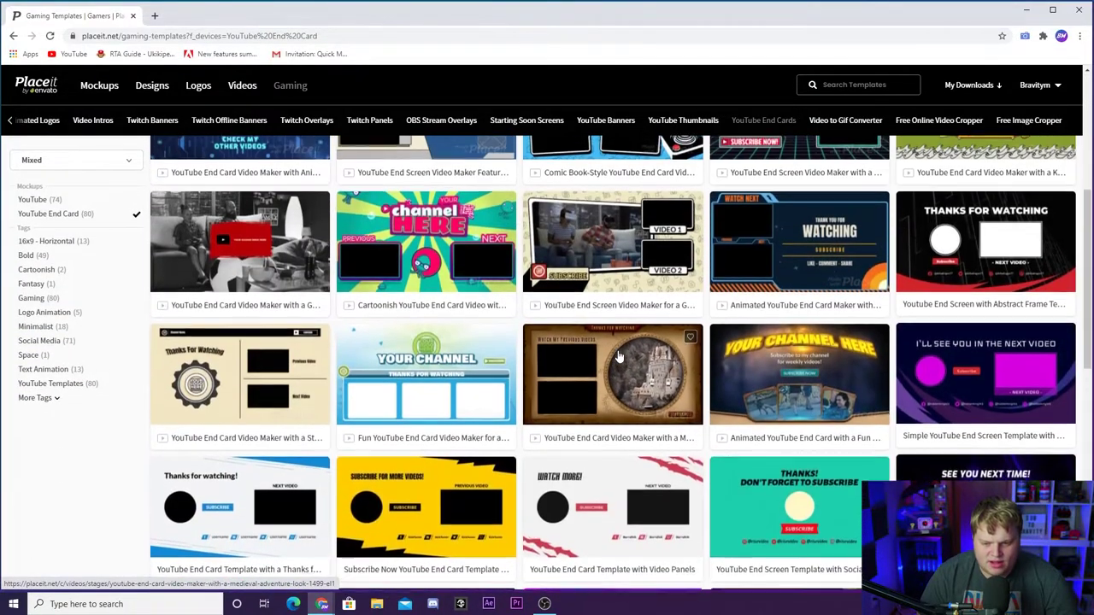
pyautogui.scroll(-4, 617, 350)
pyautogui.scroll(-3, 612, 333)
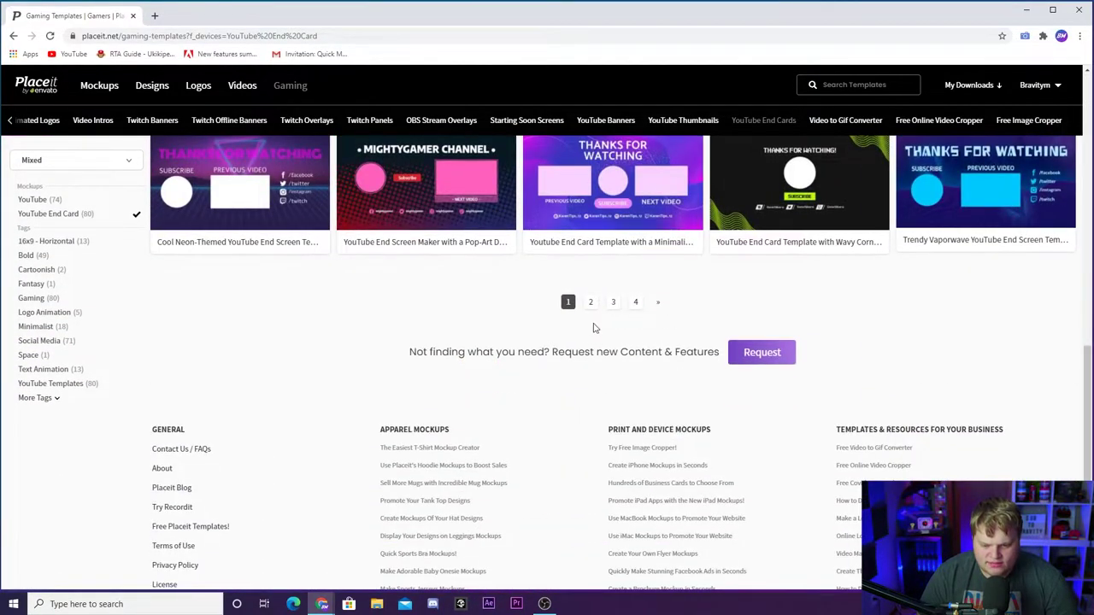
pyautogui.scroll(3, 596, 328)
pyautogui.scroll(6, 564, 376)
pyautogui.scroll(1, 526, 438)
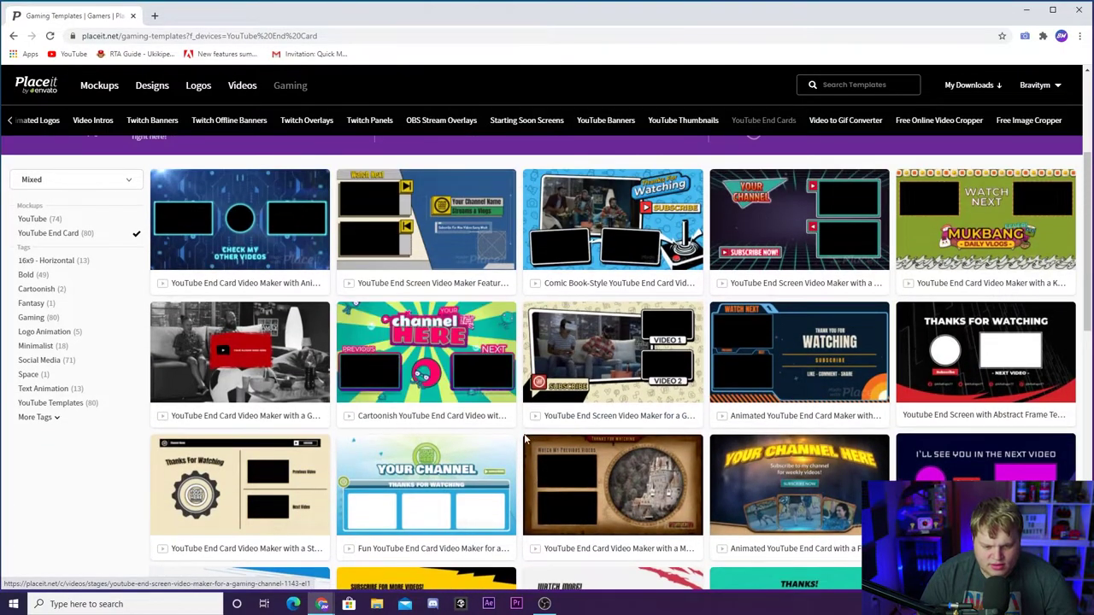
pyautogui.moveTo(799, 352)
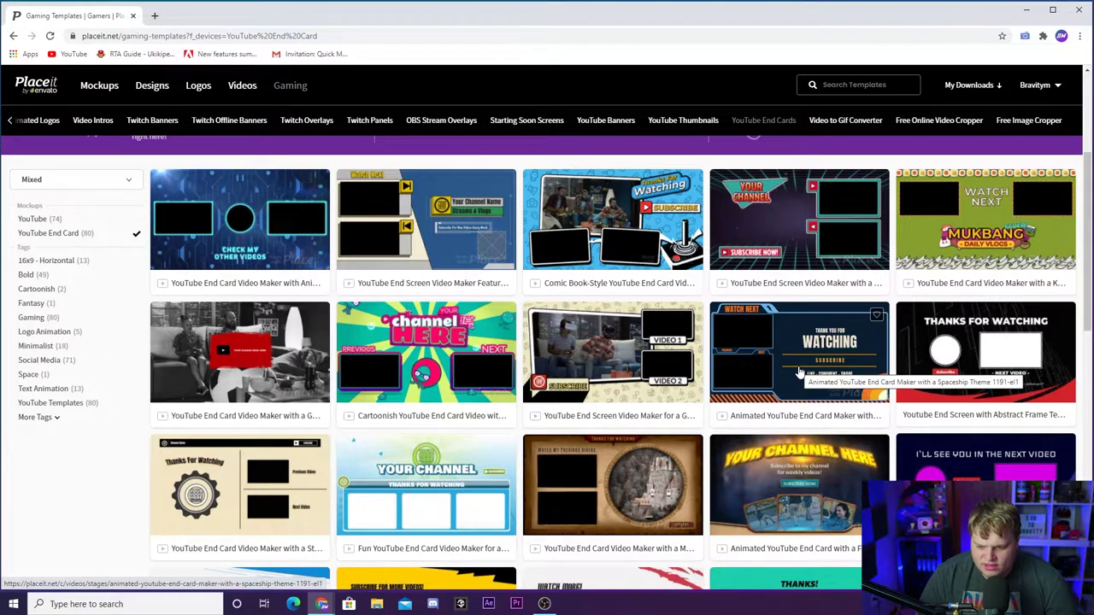
pyautogui.click(798, 373)
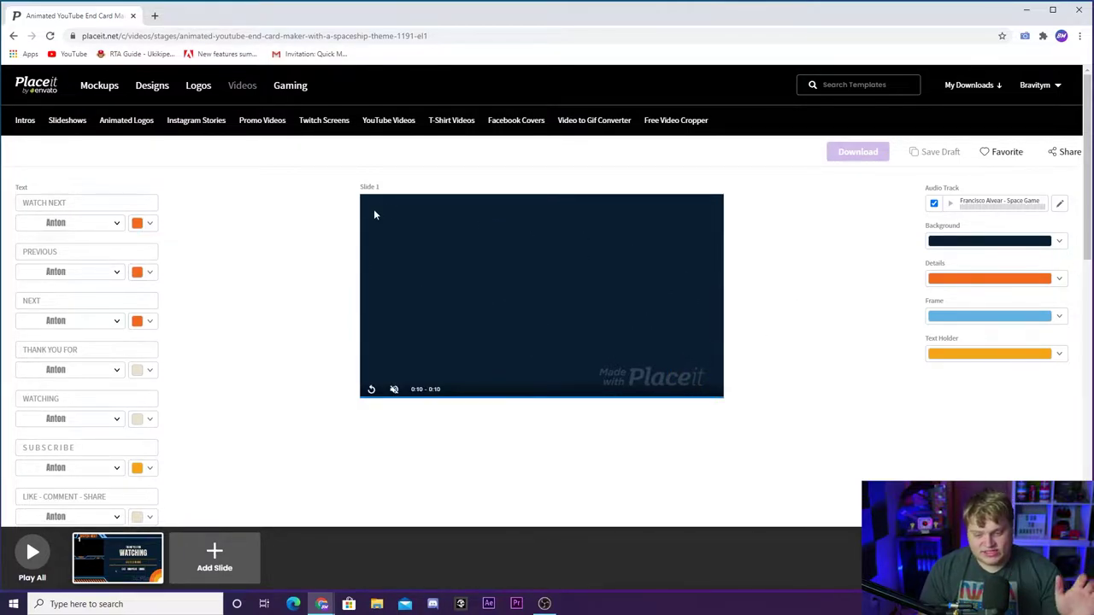
# - Set the details colour to magenta and the text holder to blue
pyautogui.click(1060, 279)
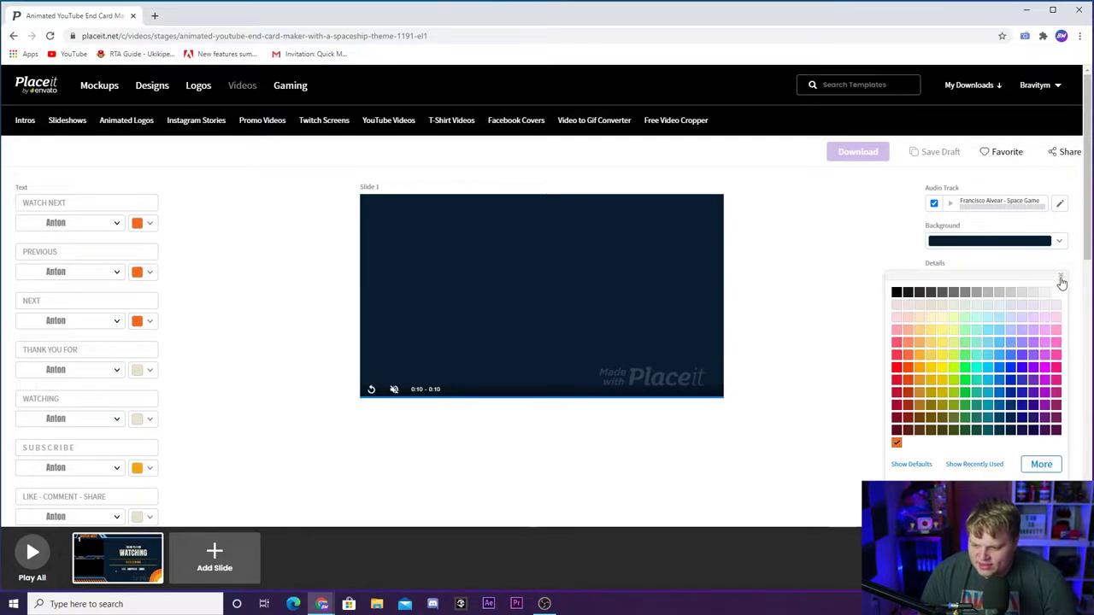
pyautogui.click(773, 278)
pyautogui.click(982, 279)
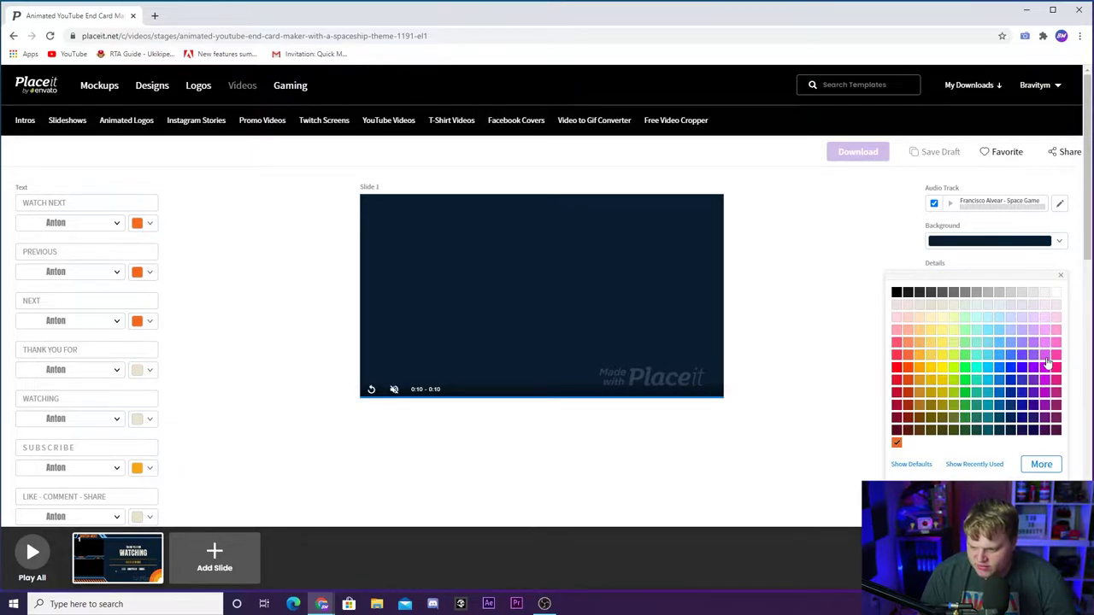
pyautogui.click(1047, 365)
pyautogui.click(833, 359)
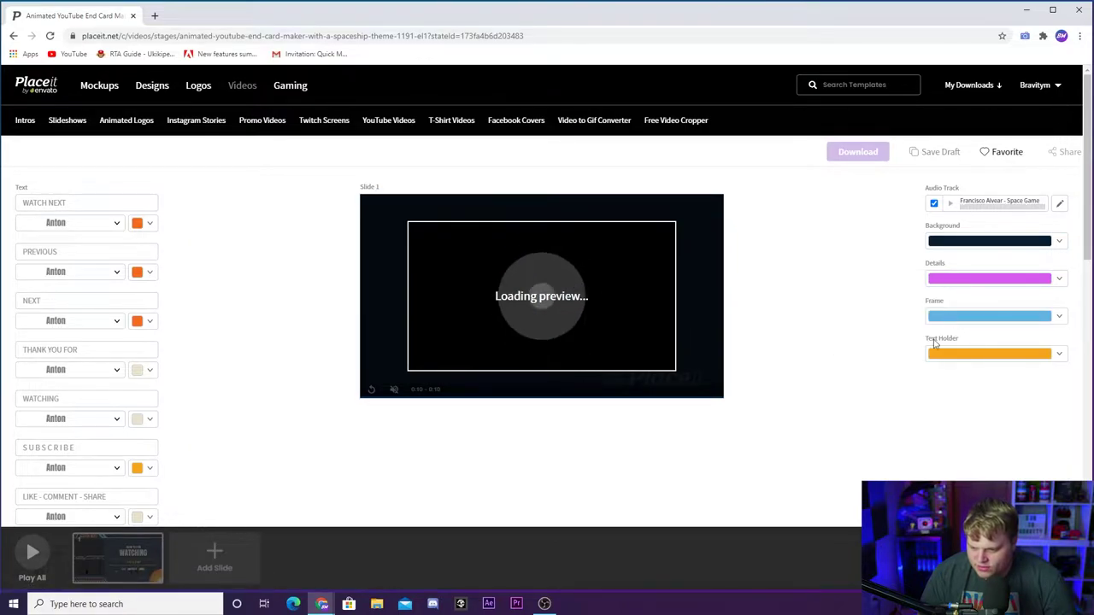
pyautogui.click(955, 354)
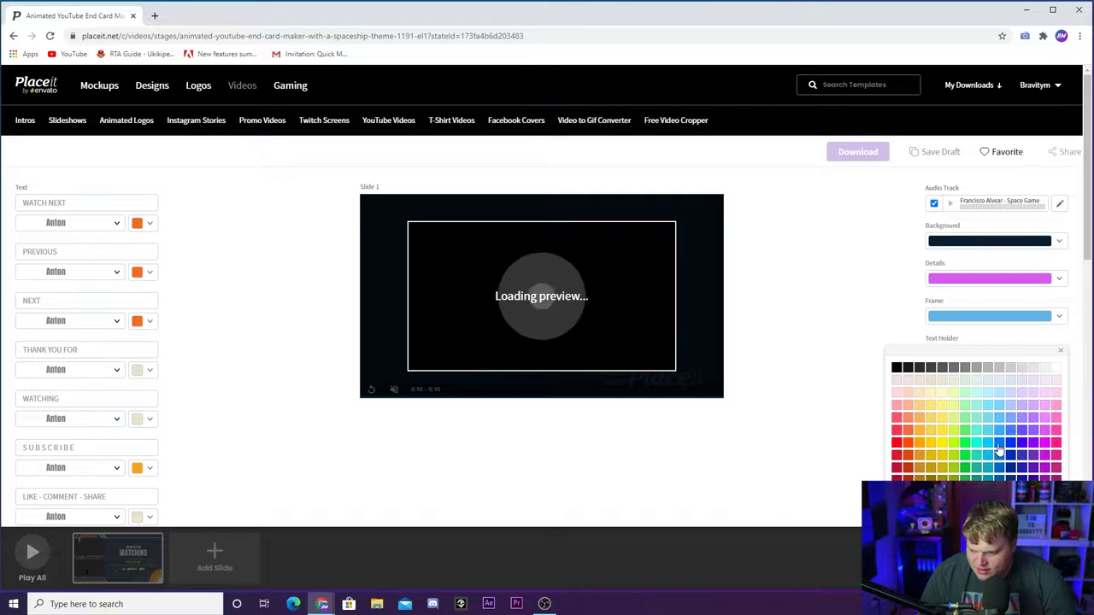
pyautogui.click(997, 445)
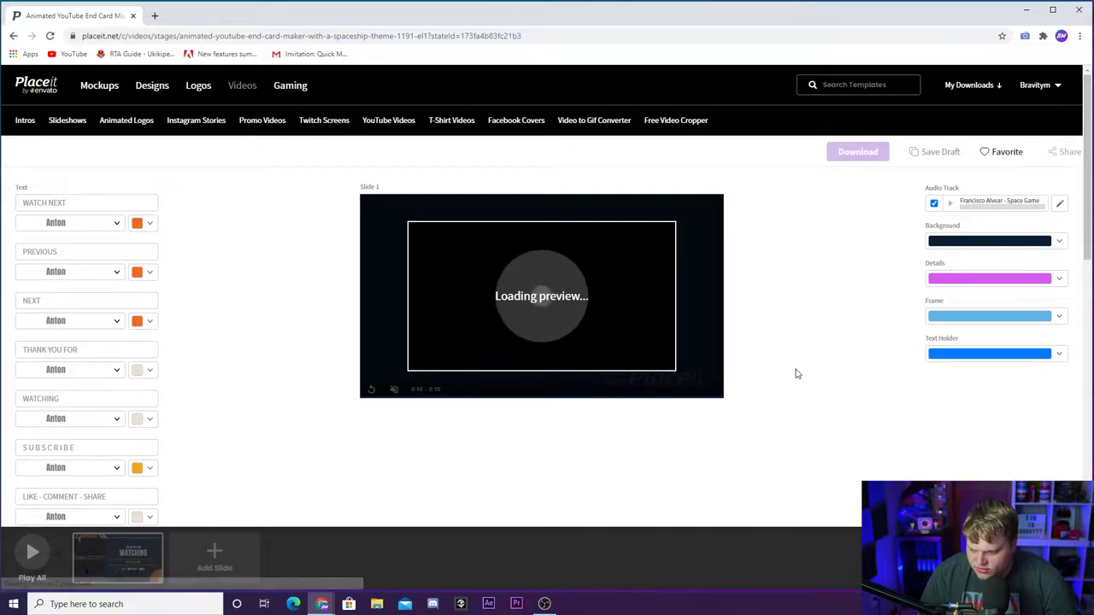
# - Make the WATCH NEXT, PREVIOUS and NEXT text pink and the SUBSCRIBE text red
pyautogui.click(137, 222)
pyautogui.click(178, 304)
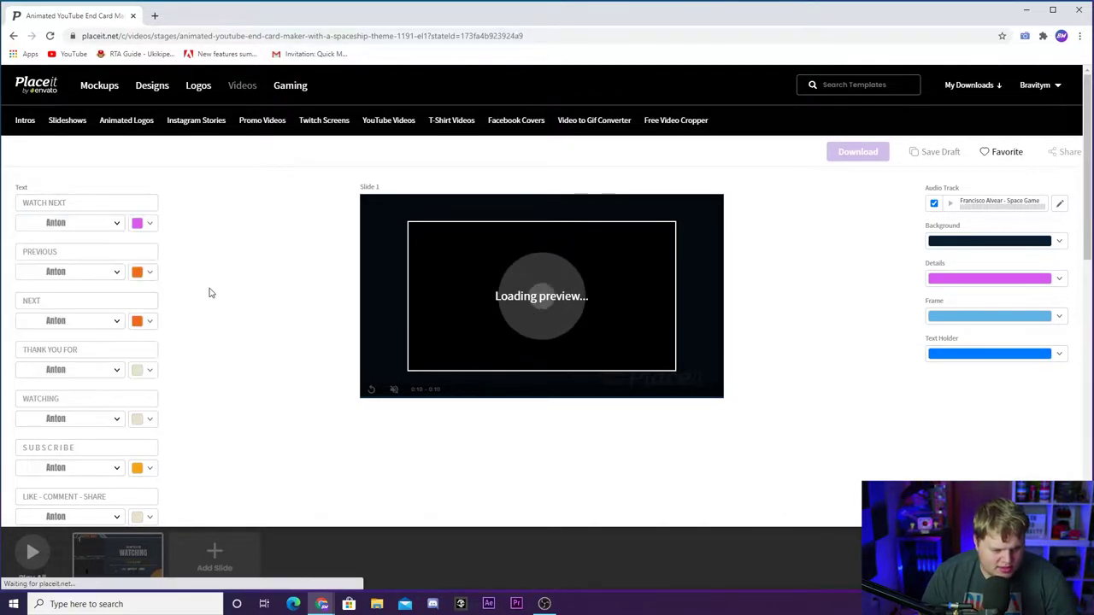
pyautogui.click(138, 272)
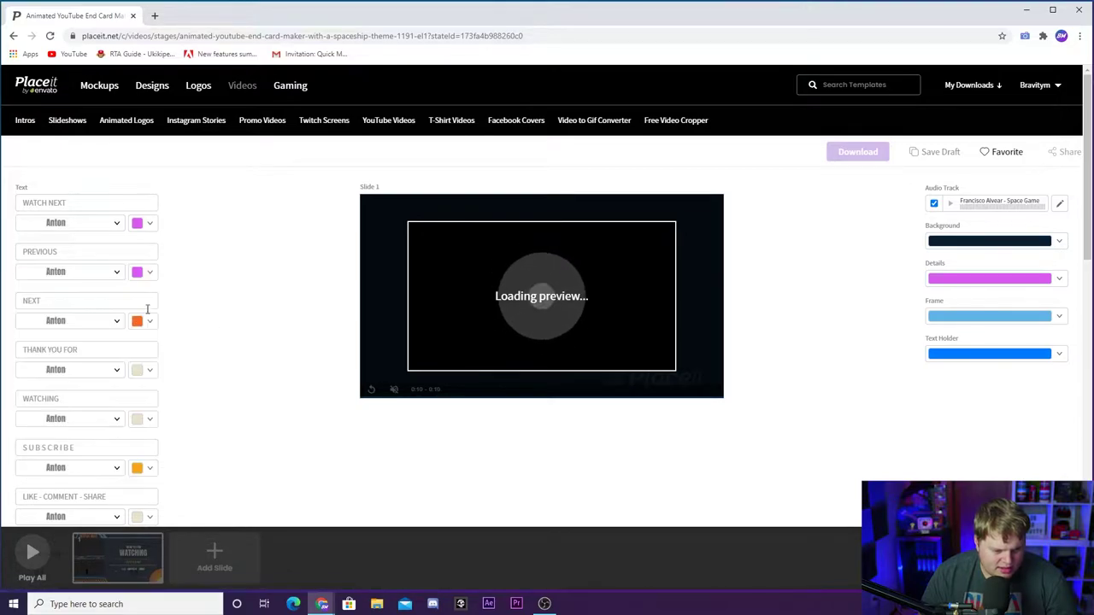
pyautogui.click(138, 320)
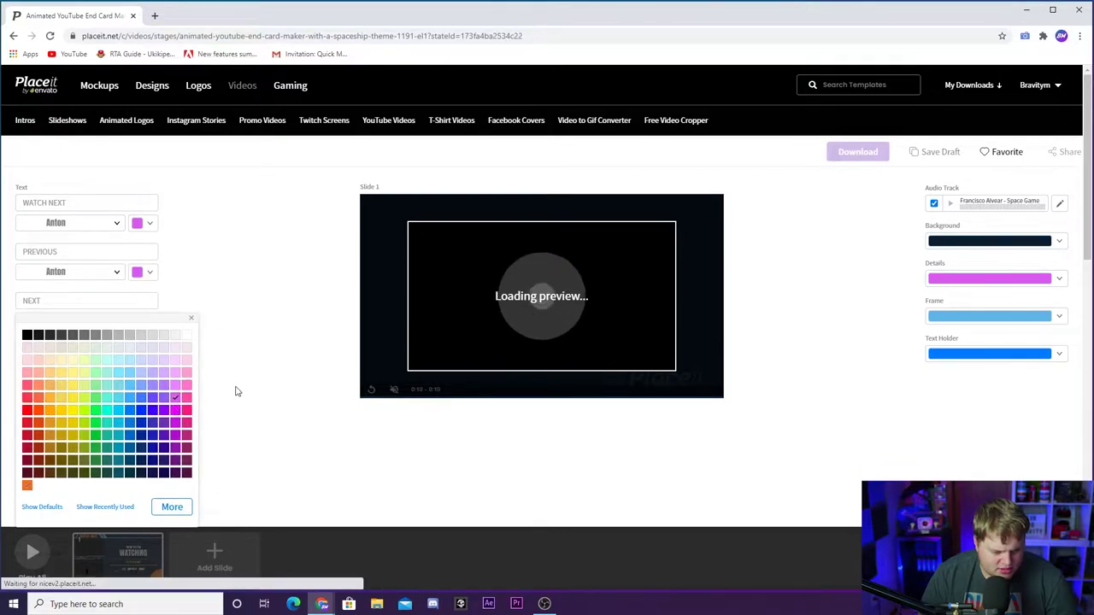
pyautogui.click(280, 339)
pyautogui.scroll(-2, 256, 338)
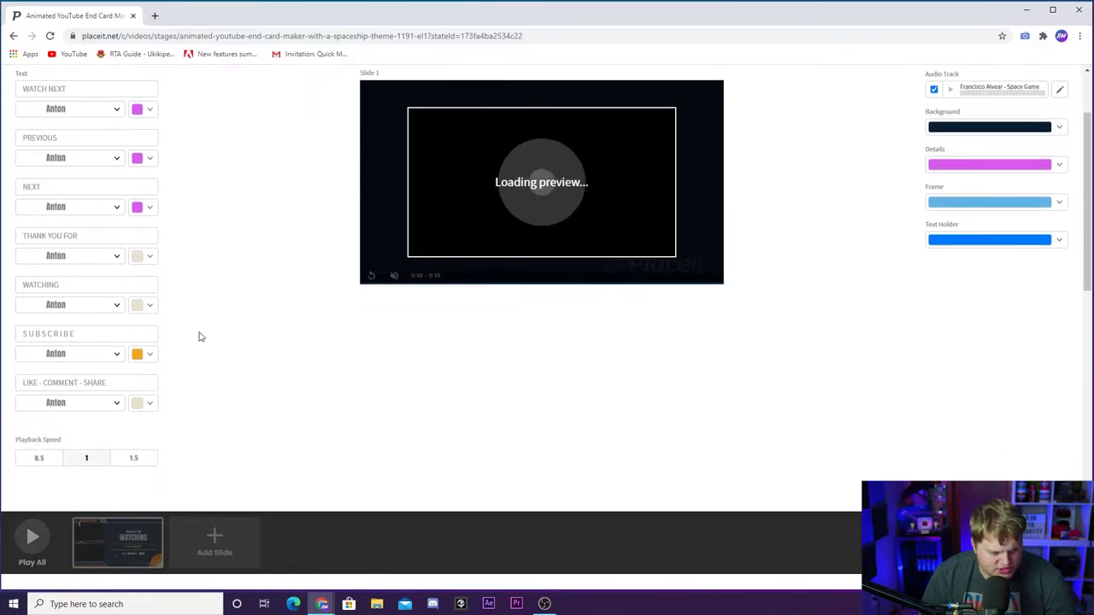
pyautogui.scroll(1, 184, 341)
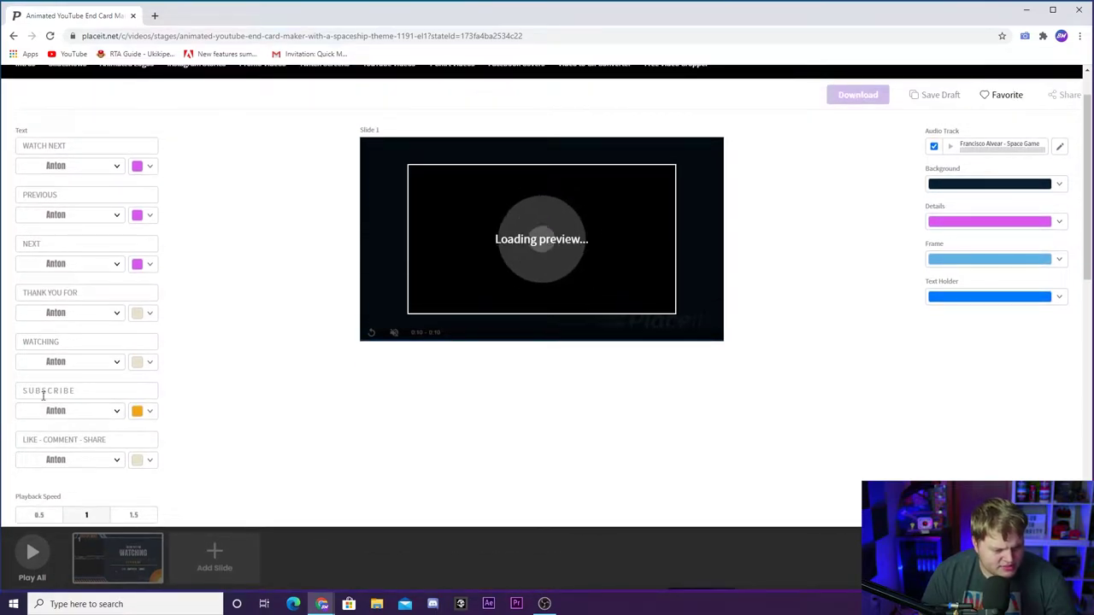
pyautogui.click(138, 411)
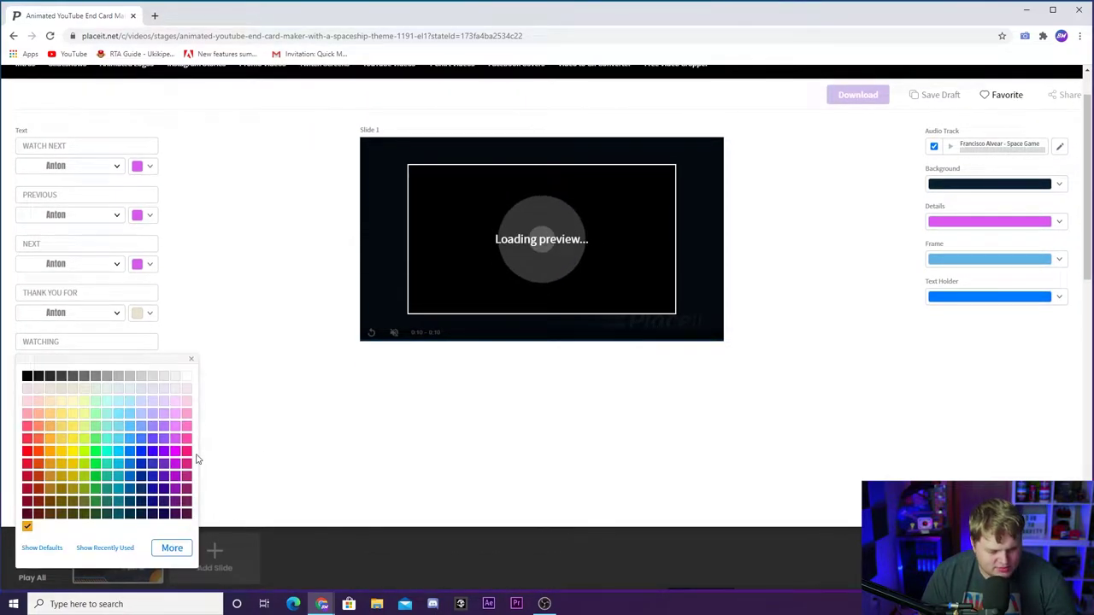
pyautogui.click(27, 450)
pyautogui.click(472, 445)
pyautogui.scroll(1, 472, 445)
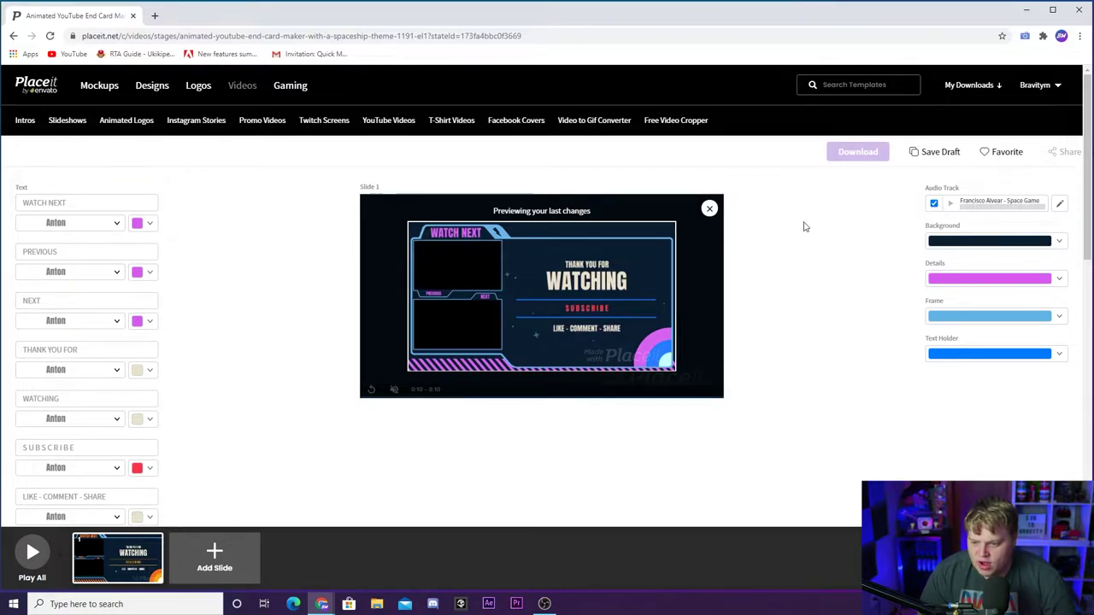
# - Set end card playback to half speed and review the details colour choices without changing them
pyautogui.scroll(-1, 20, 349)
pyautogui.scroll(-1, 124, 369)
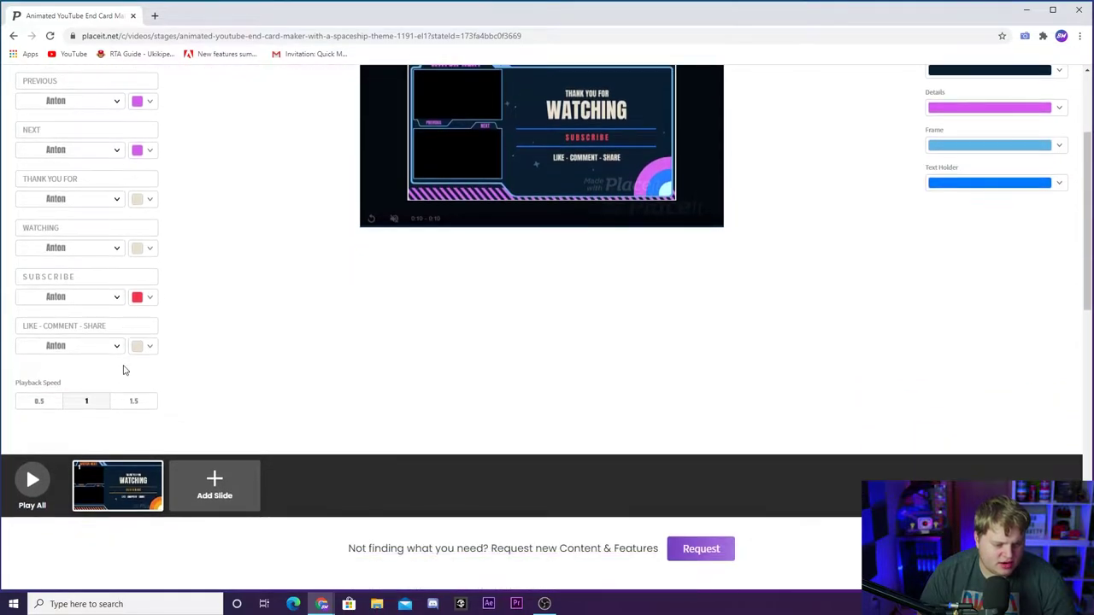
pyautogui.click(39, 411)
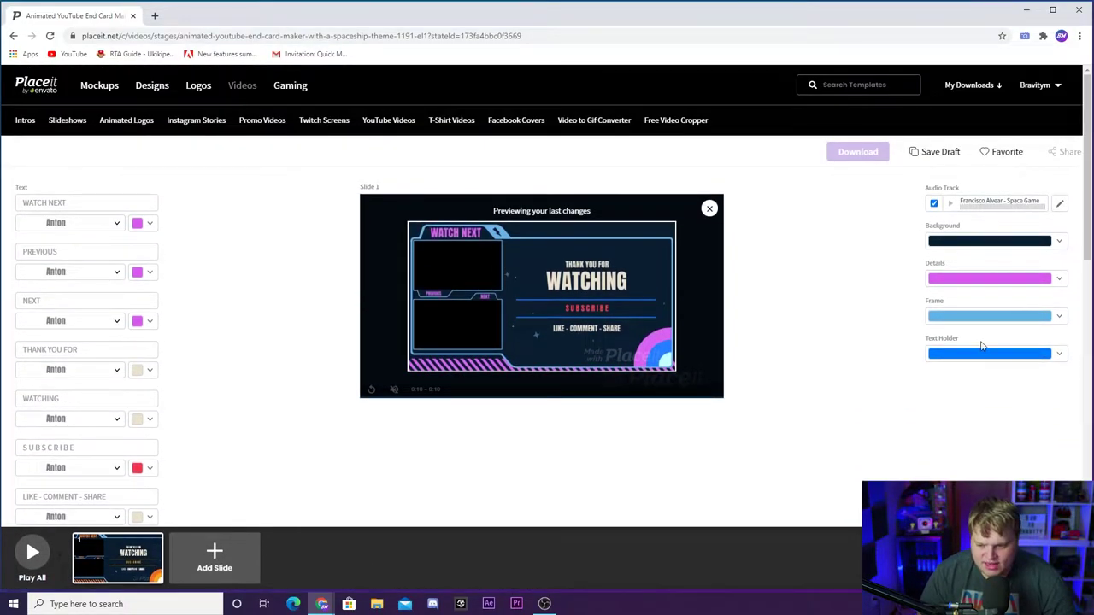
pyautogui.click(1061, 282)
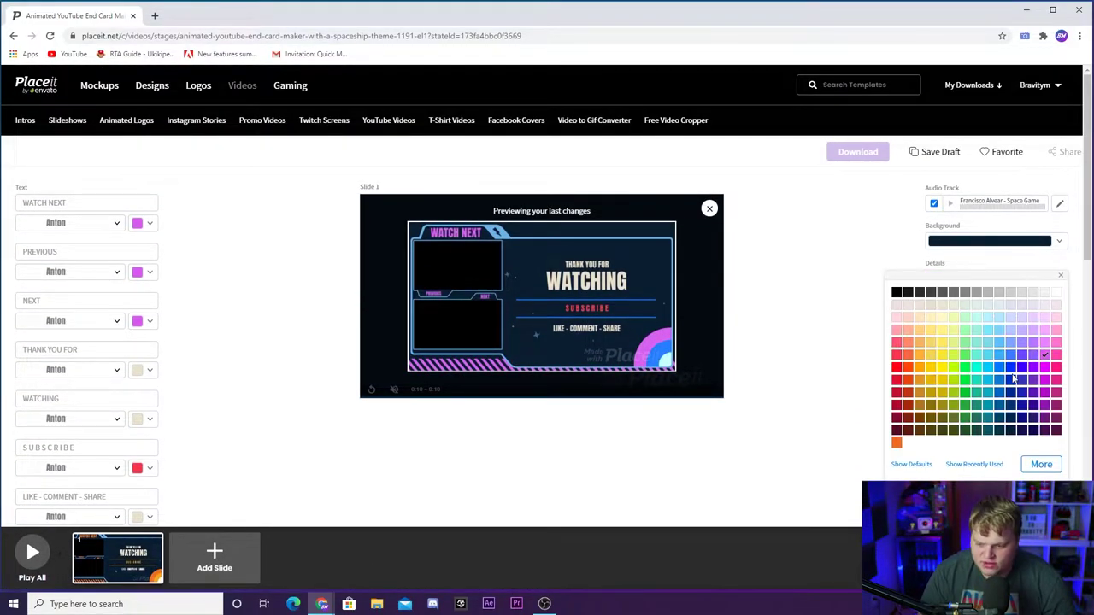
pyautogui.click(828, 334)
pyautogui.scroll(-2, 784, 289)
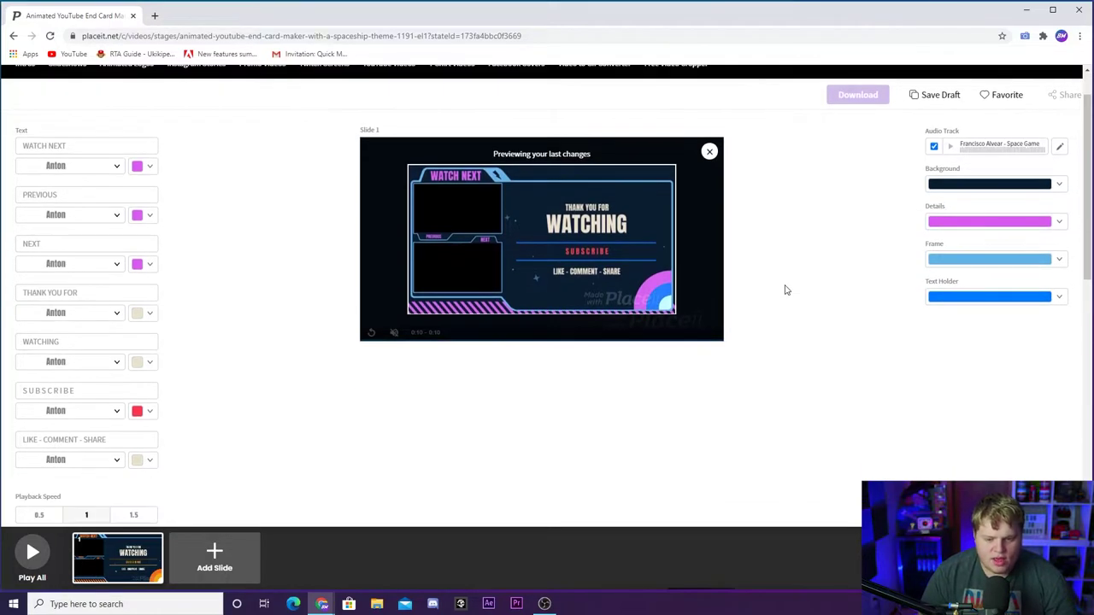
pyautogui.scroll(2, 598, 307)
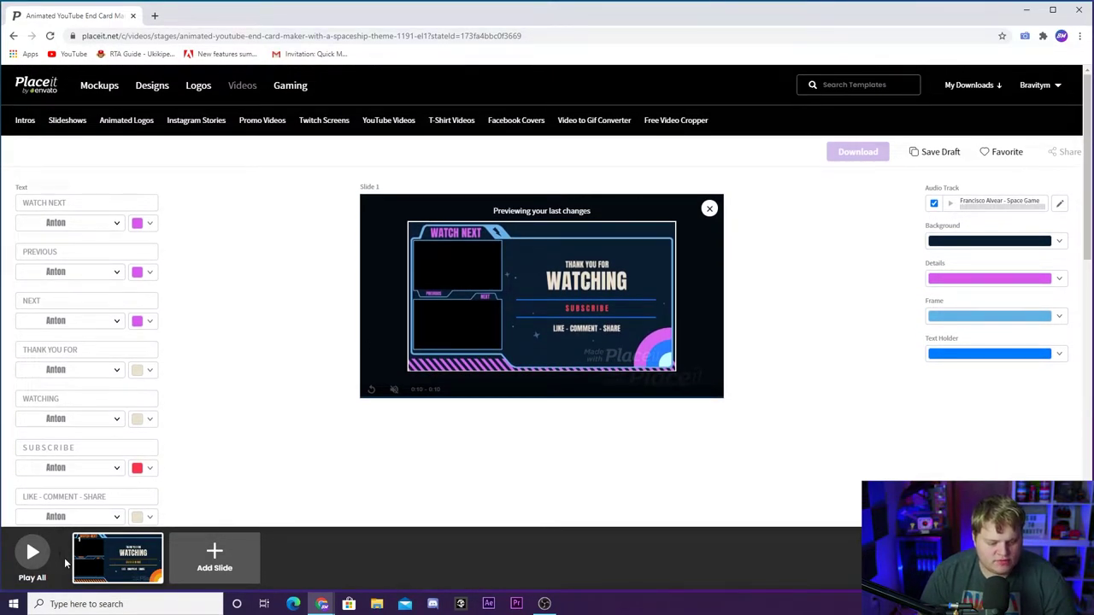
# - Render the full spaceship end card preview, replay it twice, then close it
pyautogui.click(34, 554)
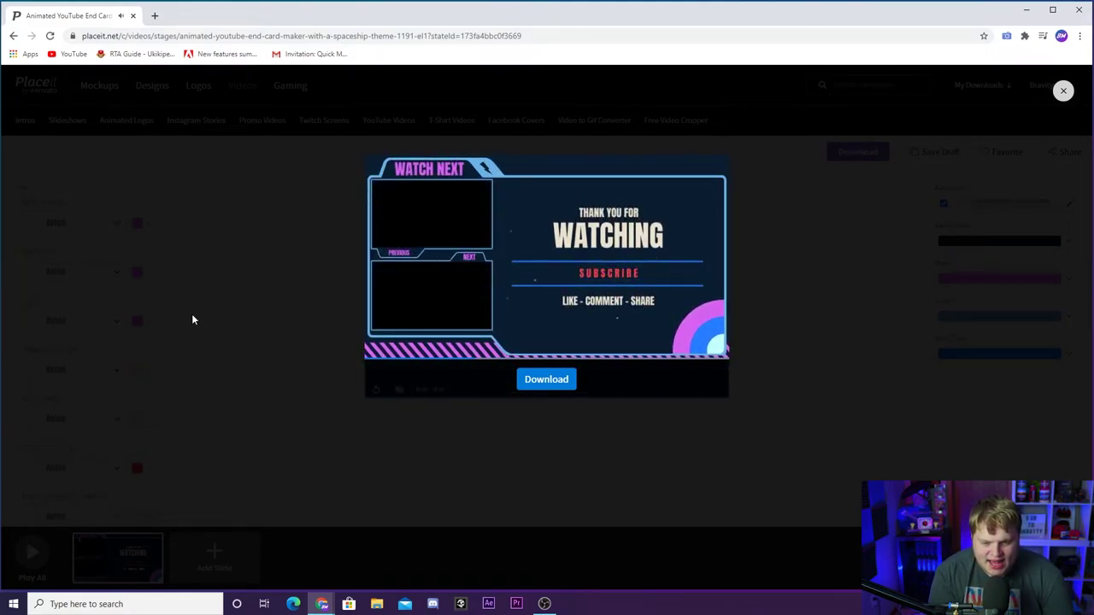
pyautogui.click(374, 352)
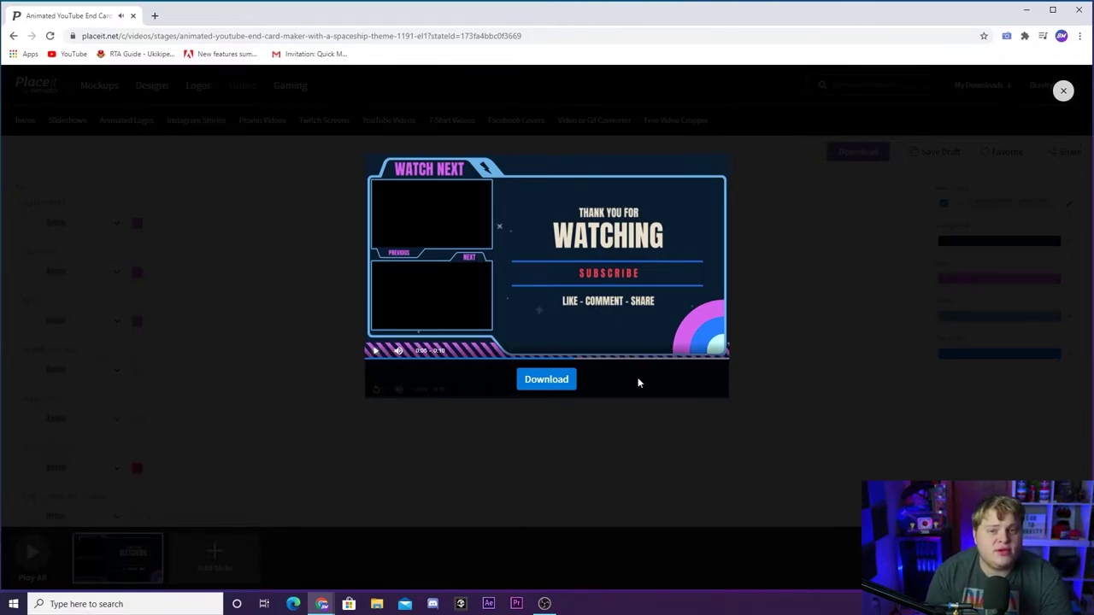
pyautogui.click(402, 360)
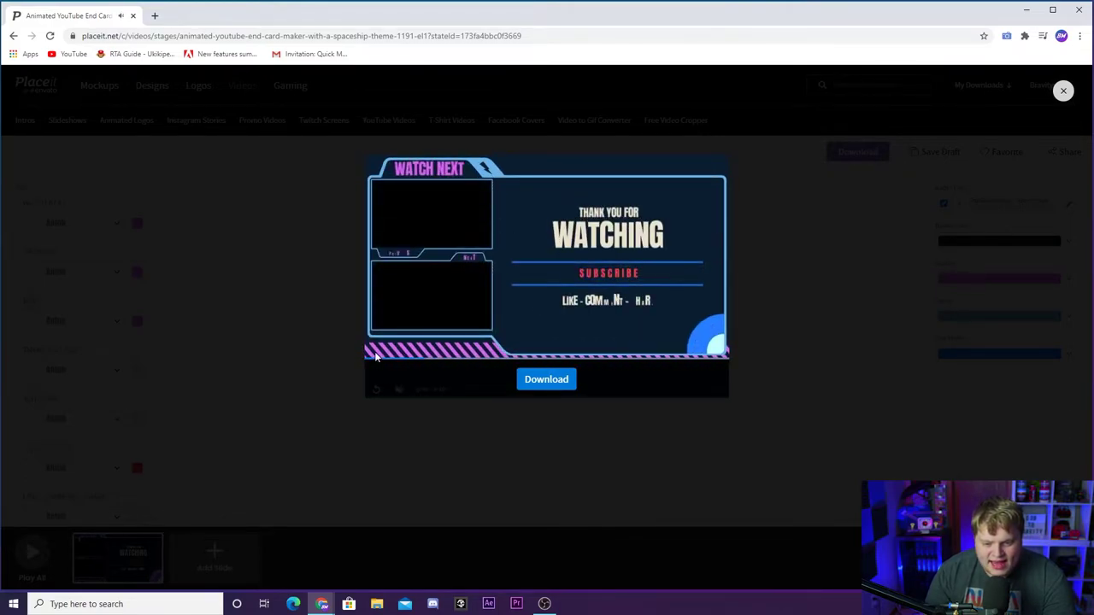
pyautogui.click(1064, 92)
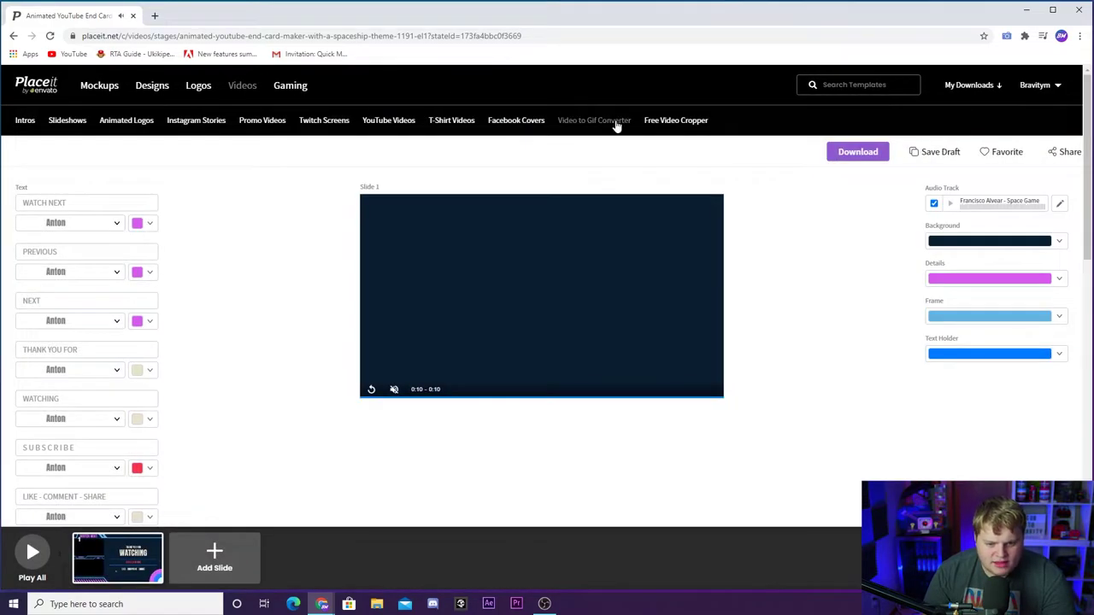
# - Filter Gaming templates to YouTube End Cards and open the abstract-frame 'Thanks for Watching' end screen
pyautogui.click(290, 86)
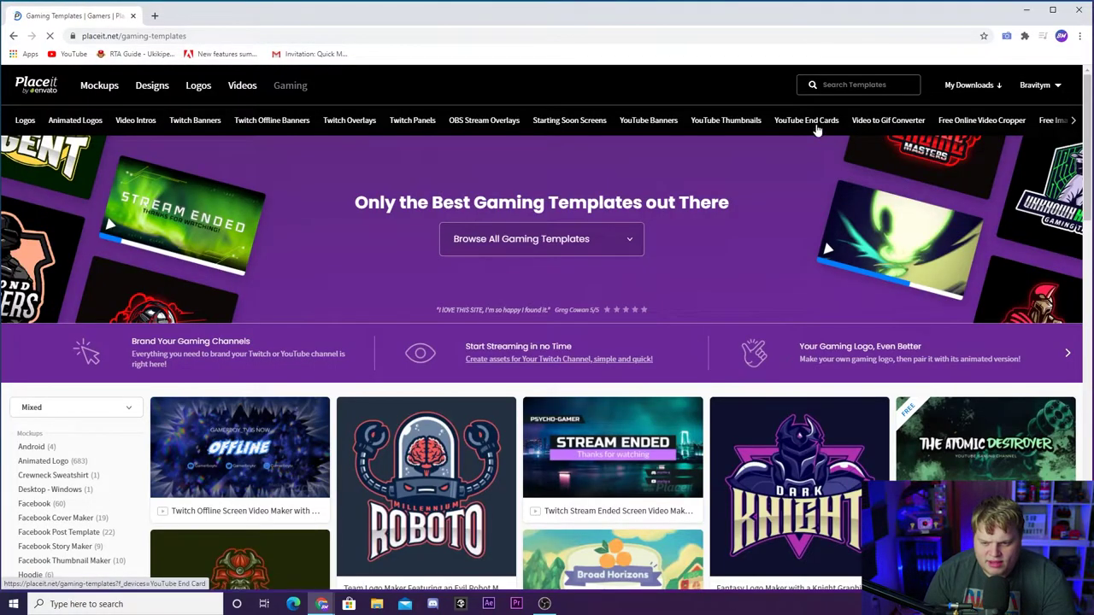
pyautogui.click(810, 120)
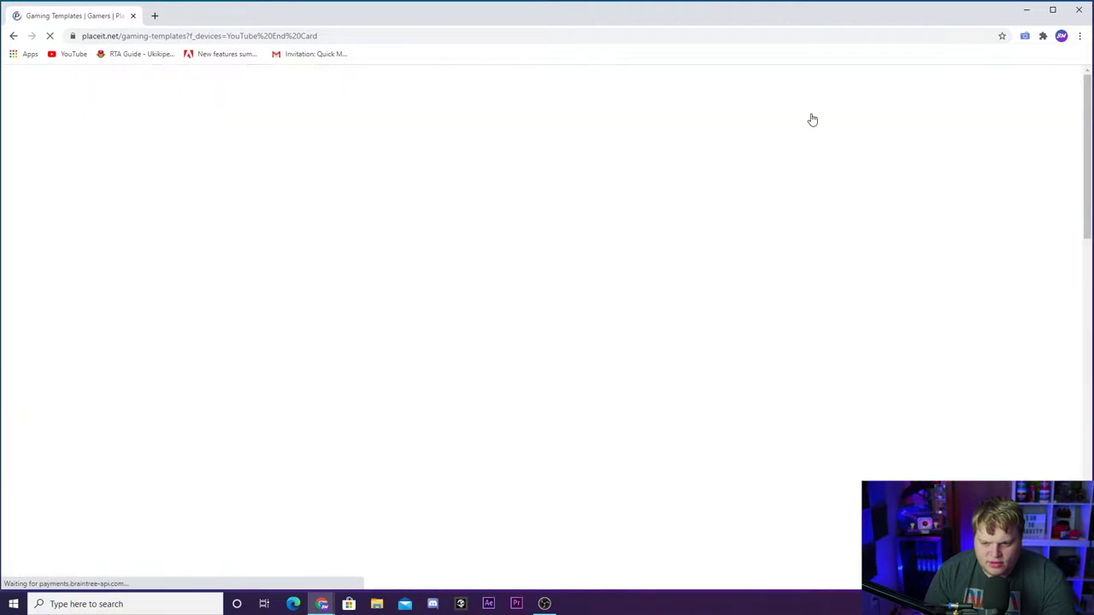
pyautogui.scroll(-3, 683, 445)
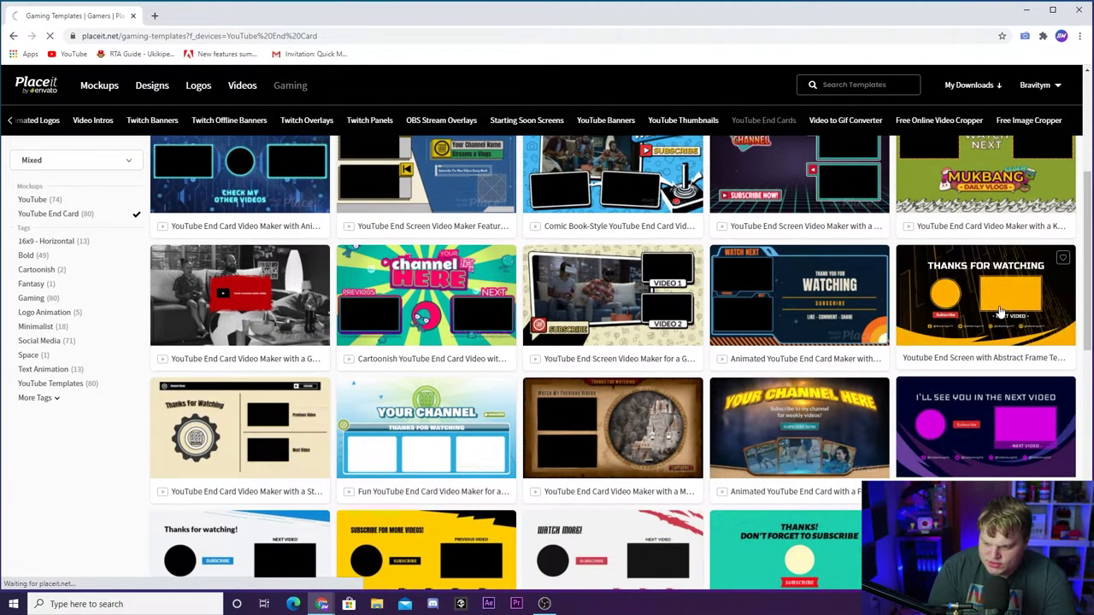
pyautogui.click(1000, 314)
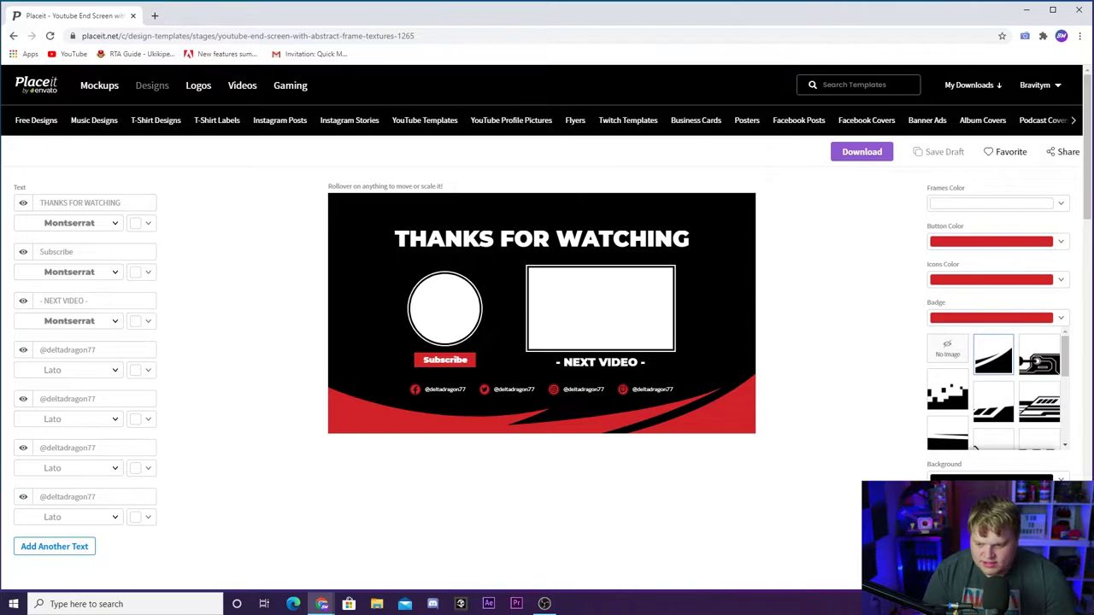
# - Make the subscribe button, social media icons and bottom swoosh badge blue
pyautogui.click(1020, 247)
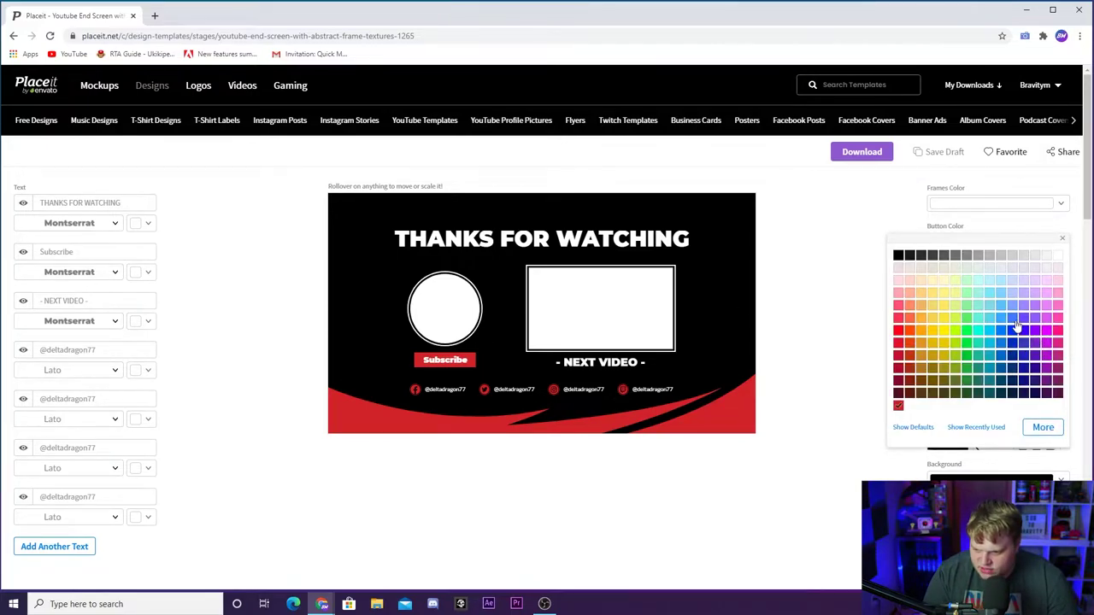
pyautogui.click(1017, 327)
pyautogui.click(884, 311)
pyautogui.click(963, 282)
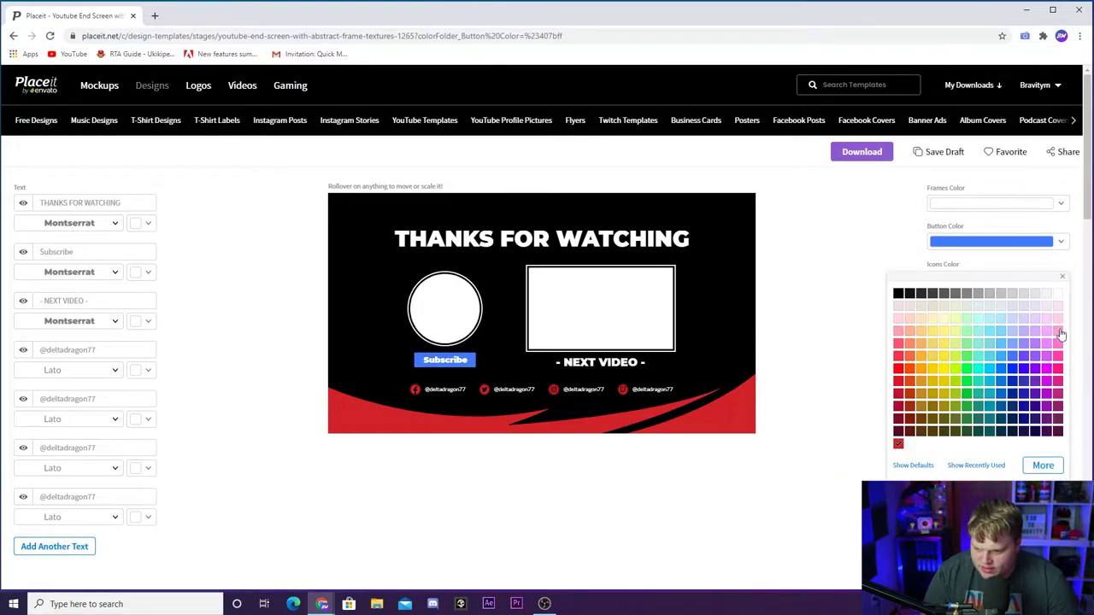
pyautogui.click(1013, 363)
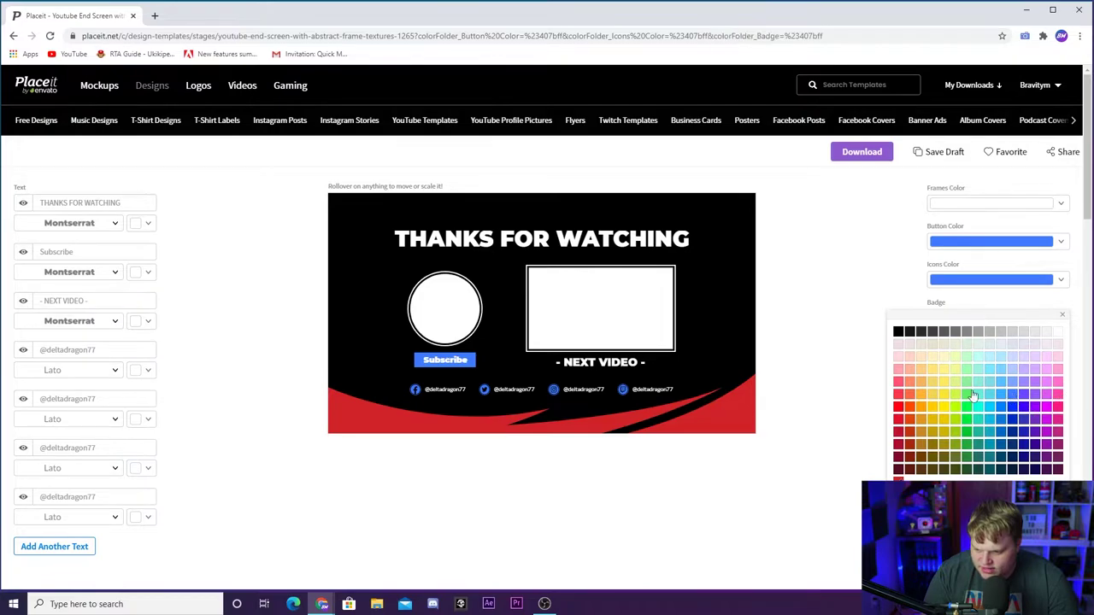
pyautogui.click(825, 354)
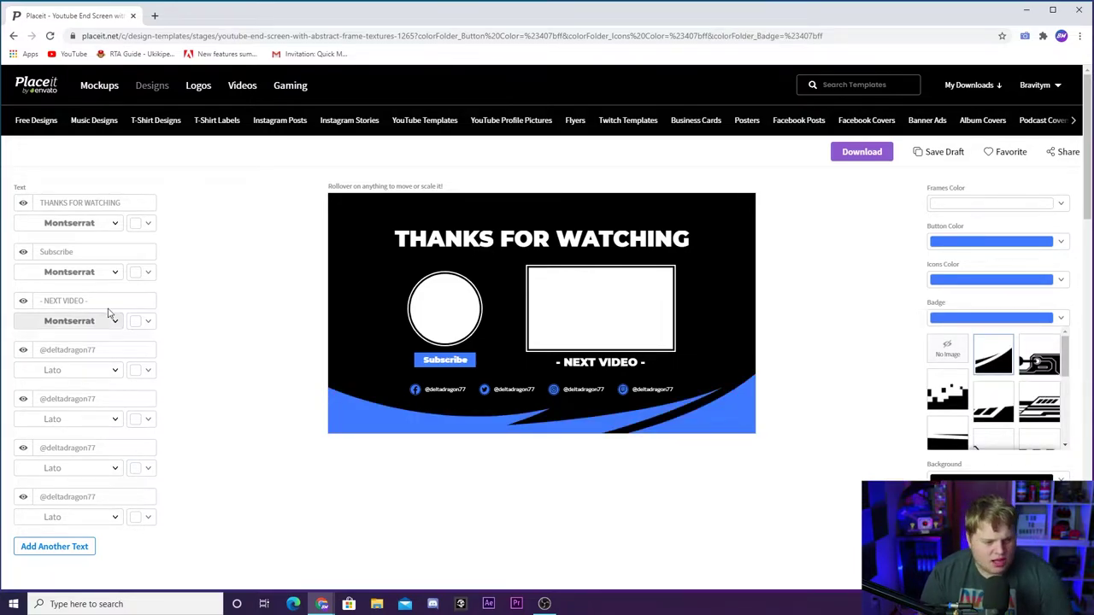
pyautogui.tripleClick(109, 202)
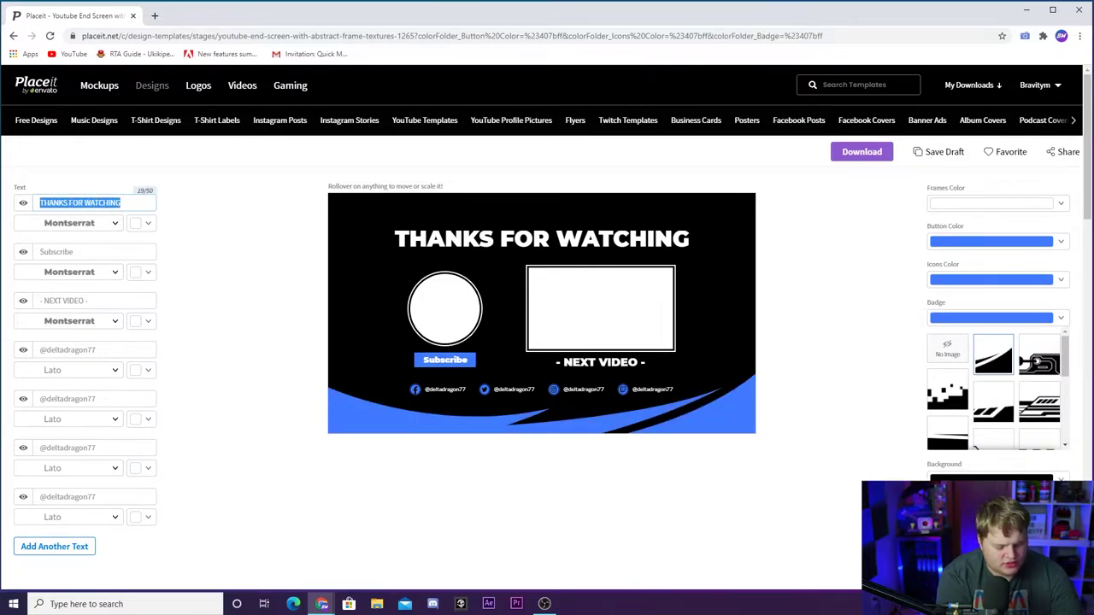
# - Replace the headline with 'DON'T FORGET TO SUBSCRIBE!'
pyautogui.write('DON')
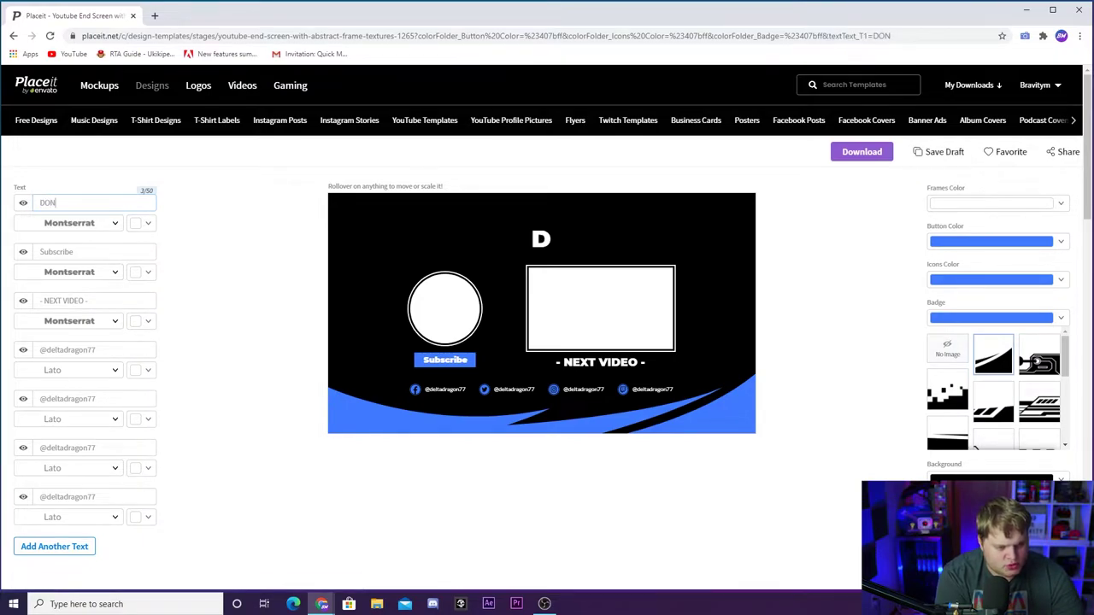
pyautogui.write("'")
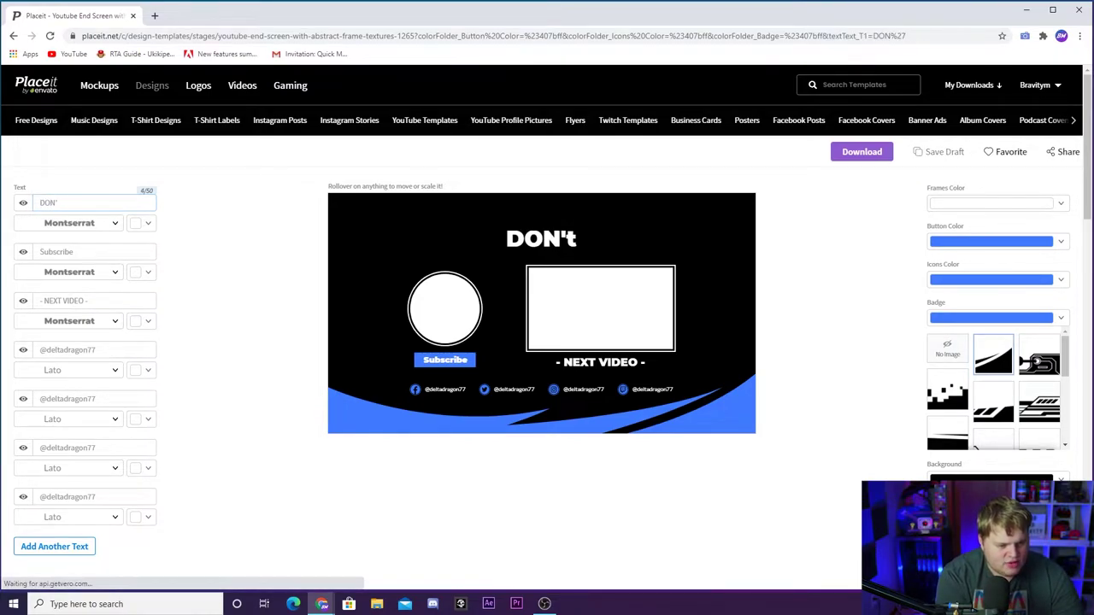
pyautogui.write('t T FORE')
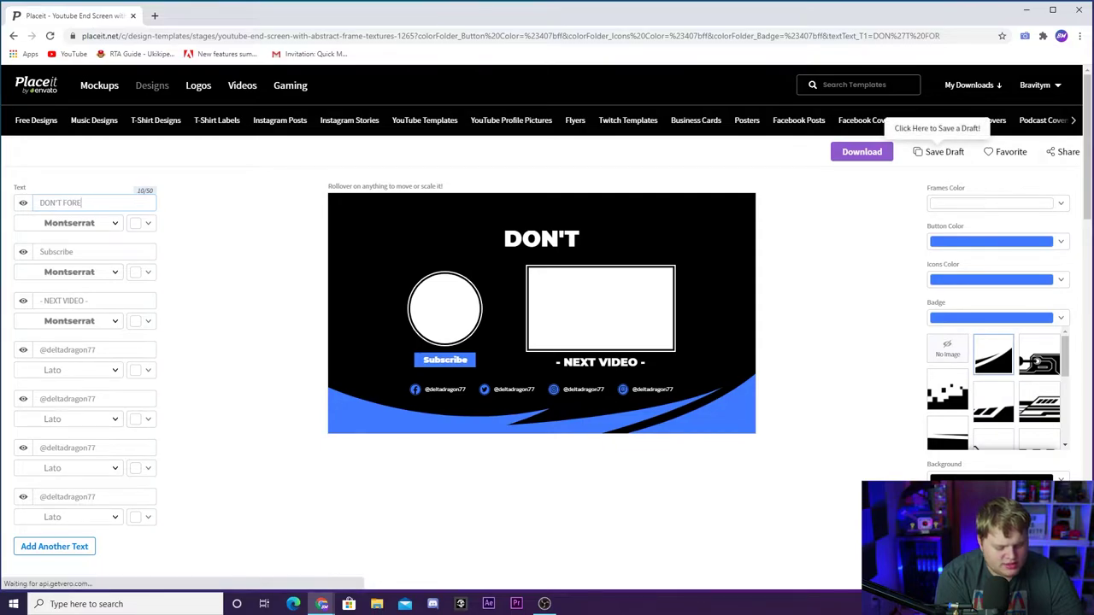
pyautogui.press('BackSpace')
pyautogui.write('GET')
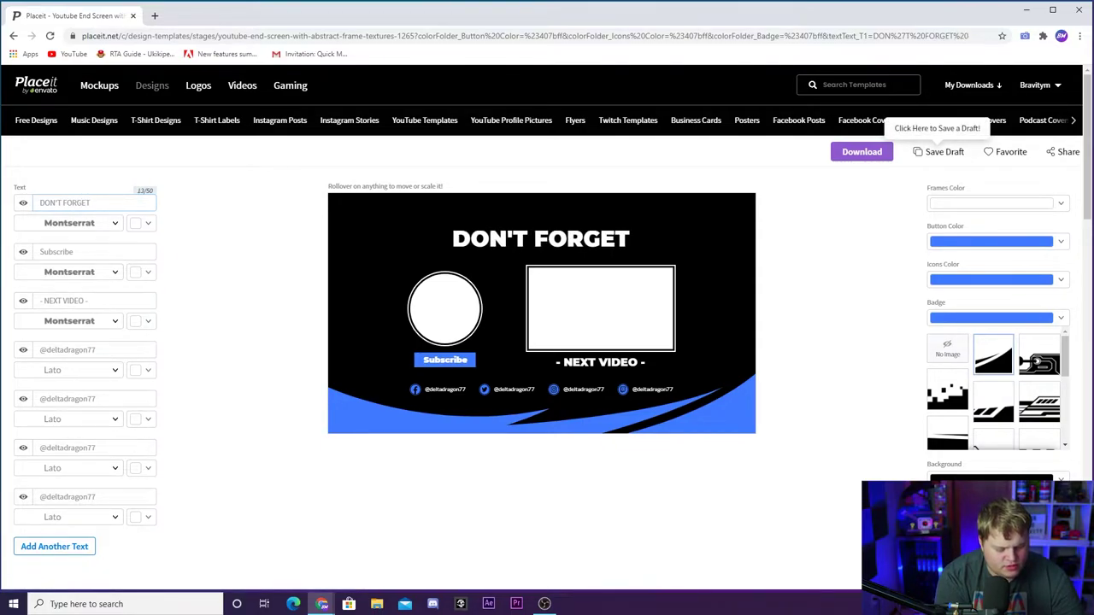
pyautogui.write(' TO SUBSCRI')
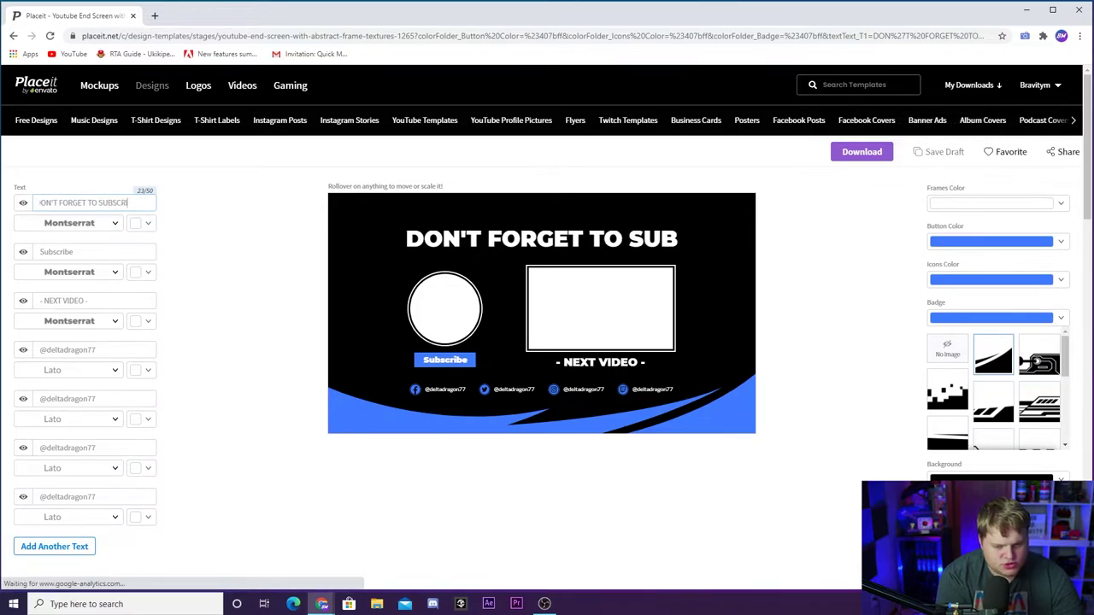
pyautogui.write('BE')
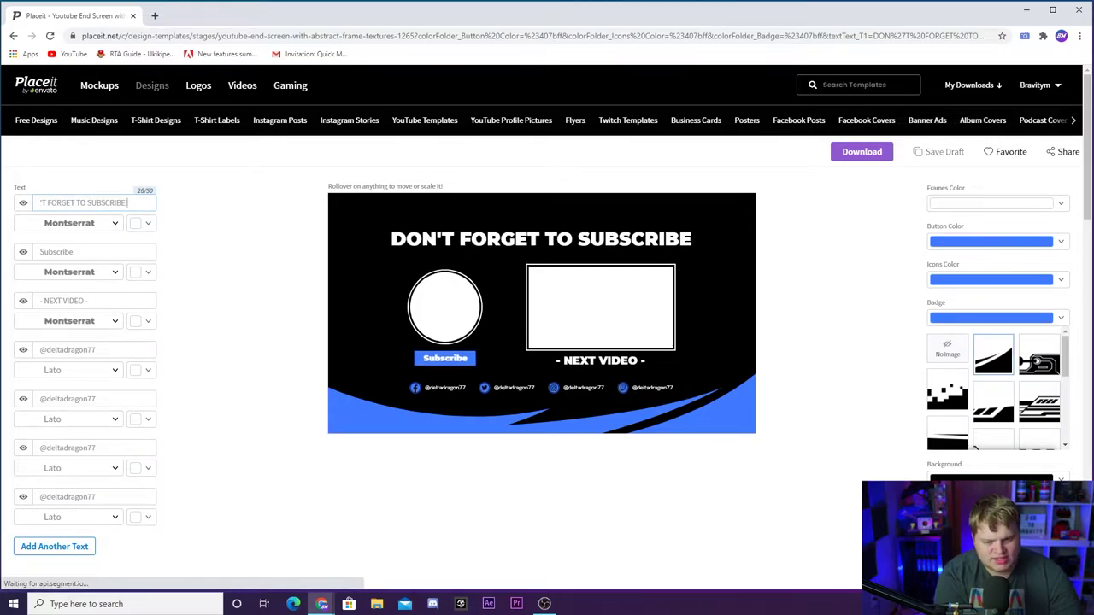
pyautogui.write('!')
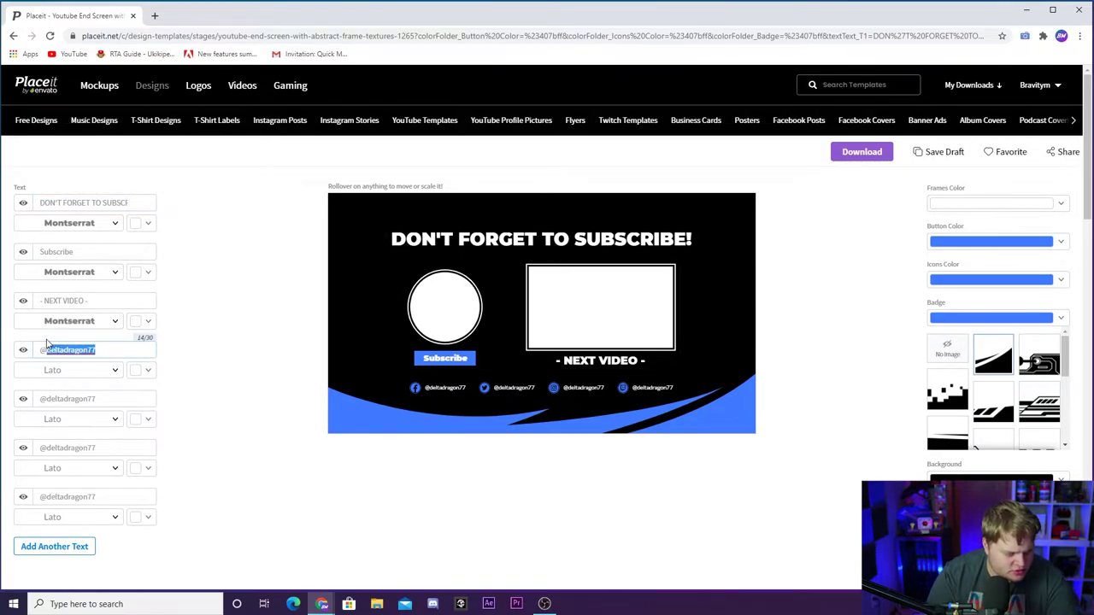
# - Change all four social handles from deltadragon77 to BravityM
pyautogui.write('BravityM')
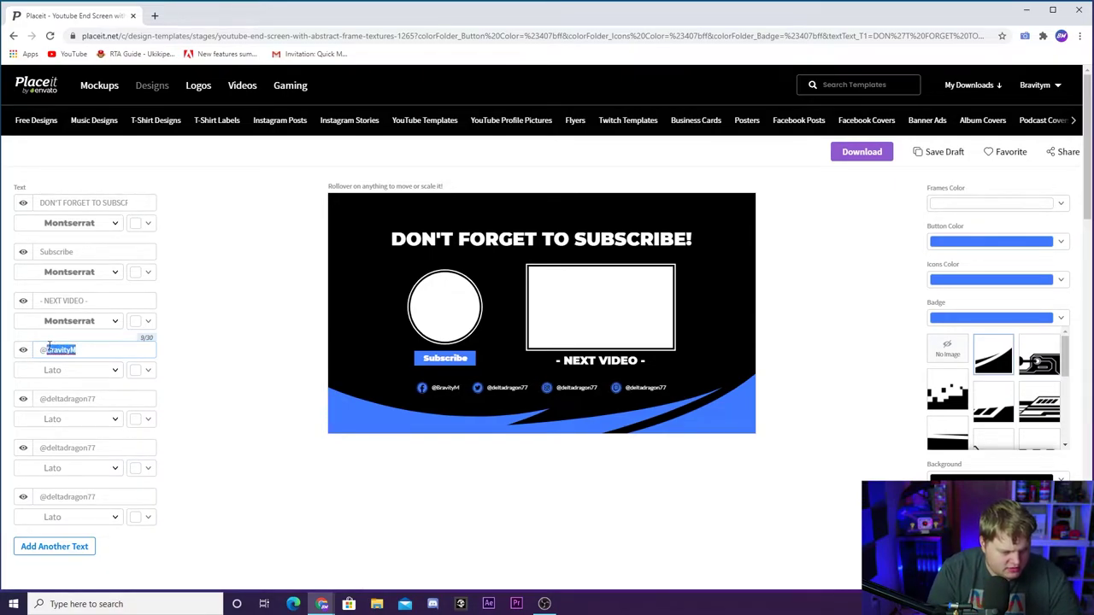
pyautogui.click(86, 397)
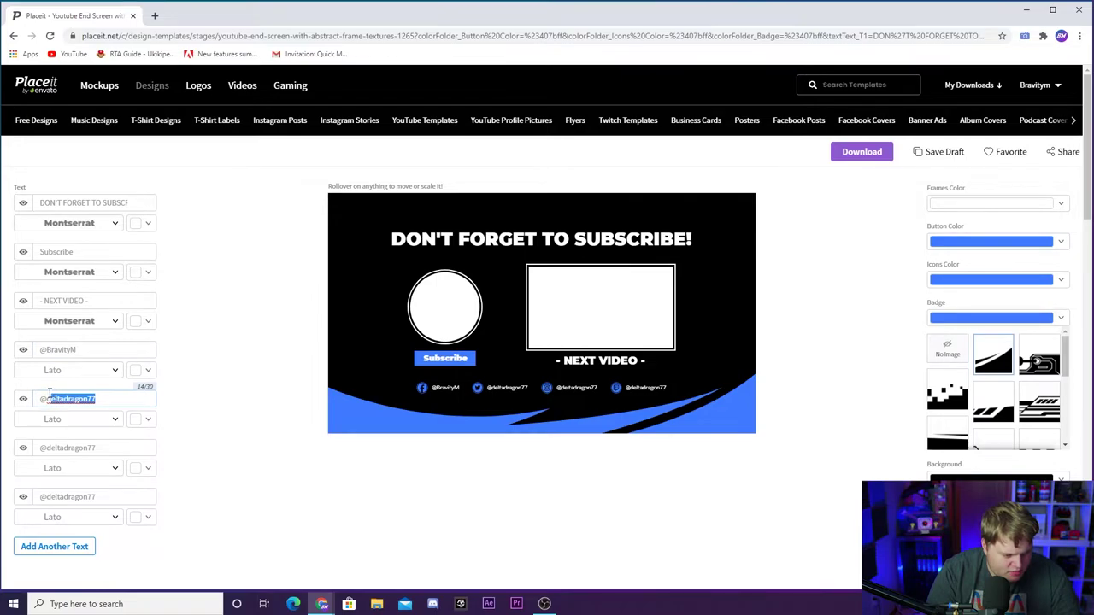
pyautogui.write('BravityM')
pyautogui.doubleClick(45, 444)
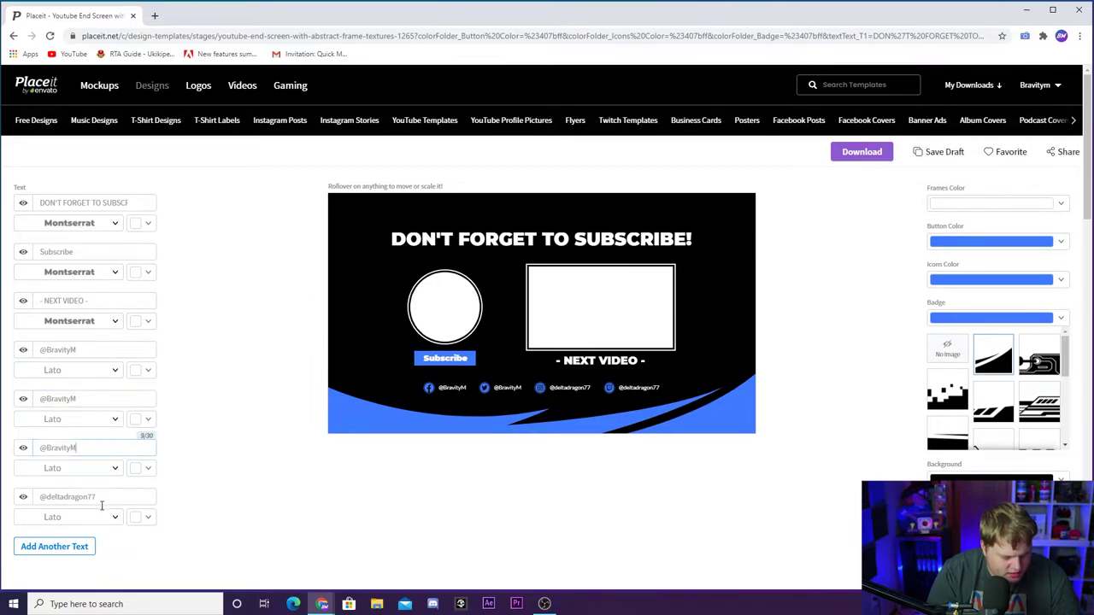
pyautogui.click(71, 497)
pyautogui.write('BravityM')
pyautogui.click(422, 529)
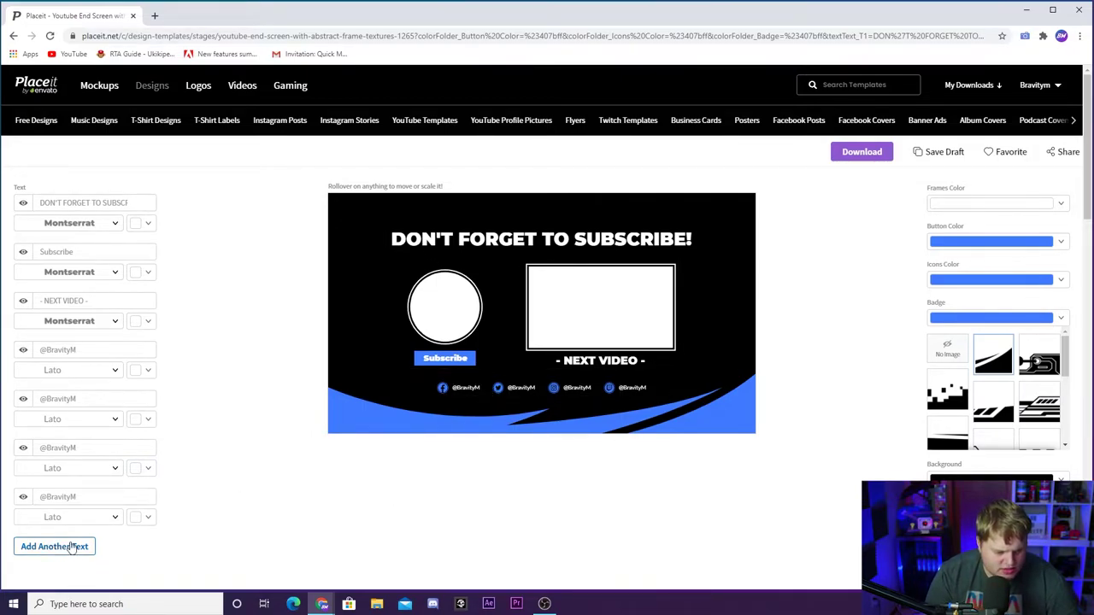
pyautogui.scroll(-2, 108, 451)
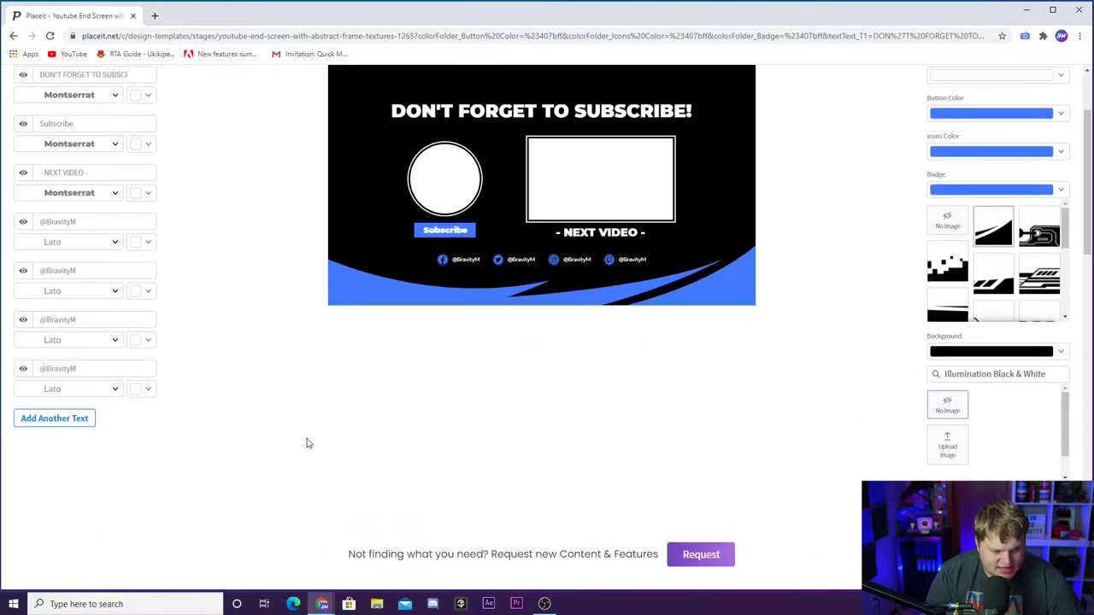
pyautogui.scroll(2, 557, 324)
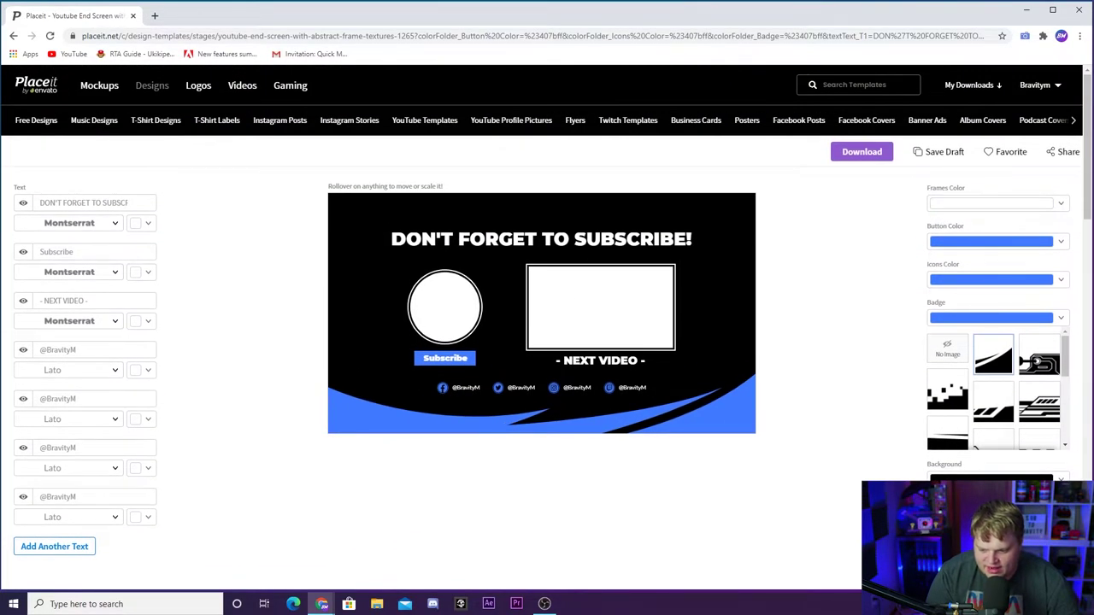
pyautogui.click(1059, 476)
pyautogui.click(810, 488)
pyautogui.scroll(-1, 859, 500)
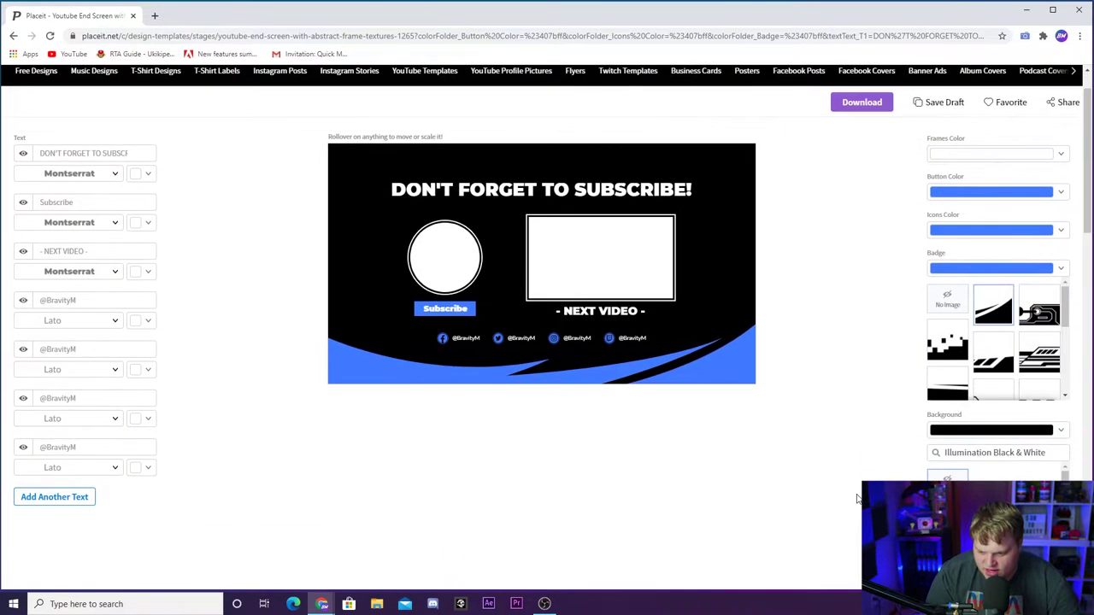
pyautogui.scroll(1, 740, 379)
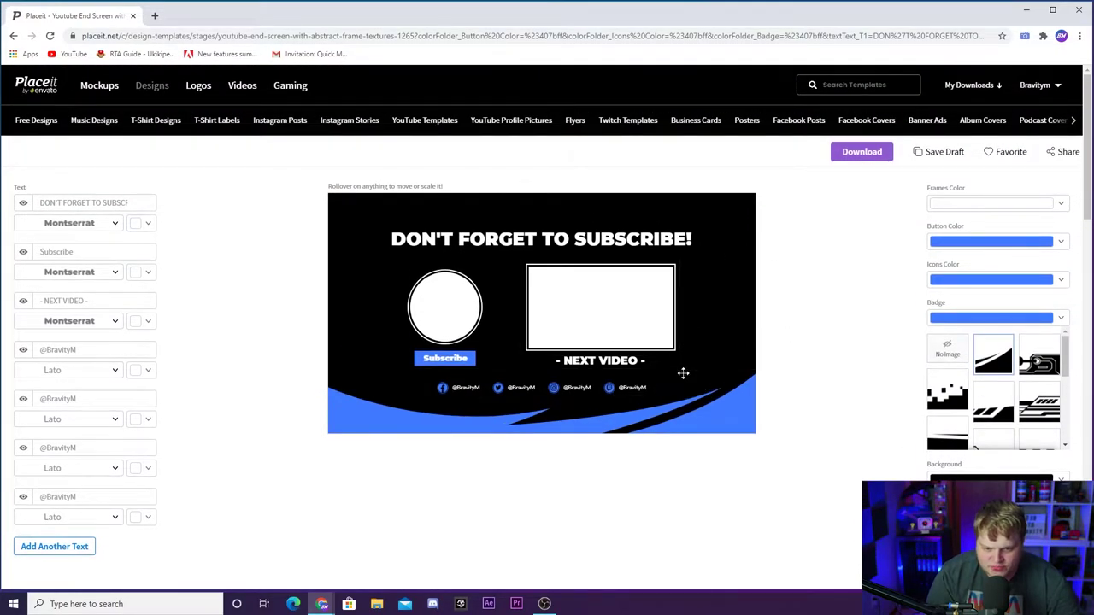
pyautogui.scroll(-1, 636, 479)
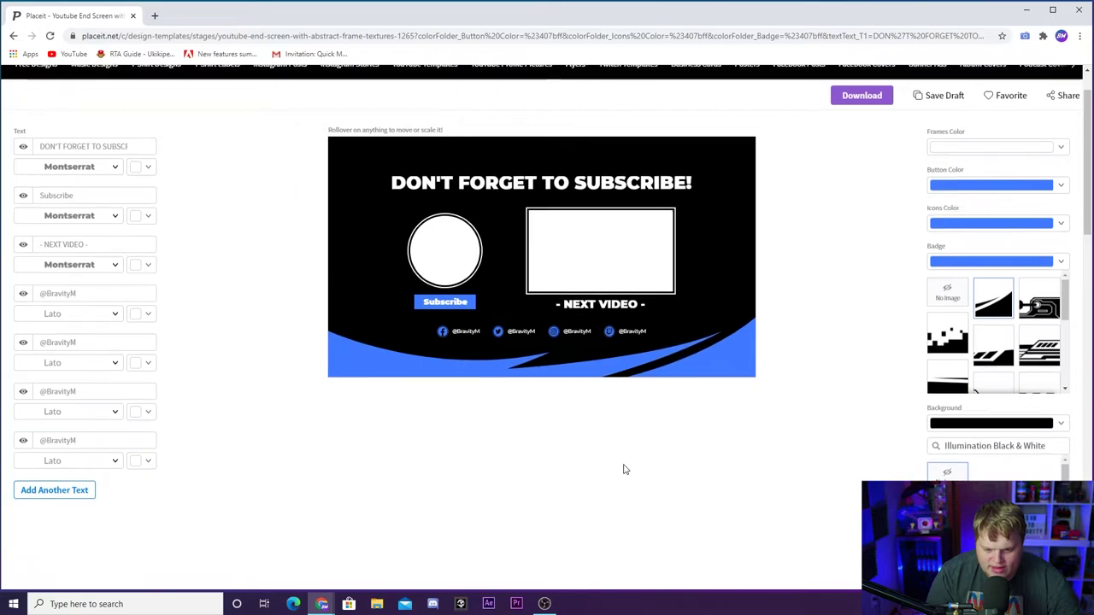
pyautogui.scroll(1, 684, 448)
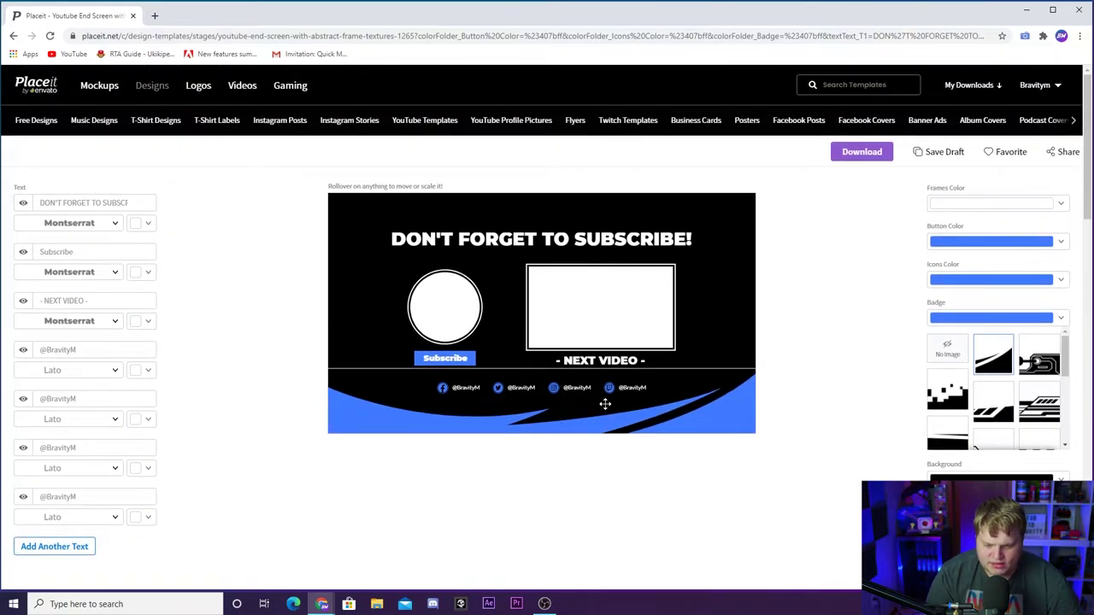
pyautogui.moveTo(1039, 352)
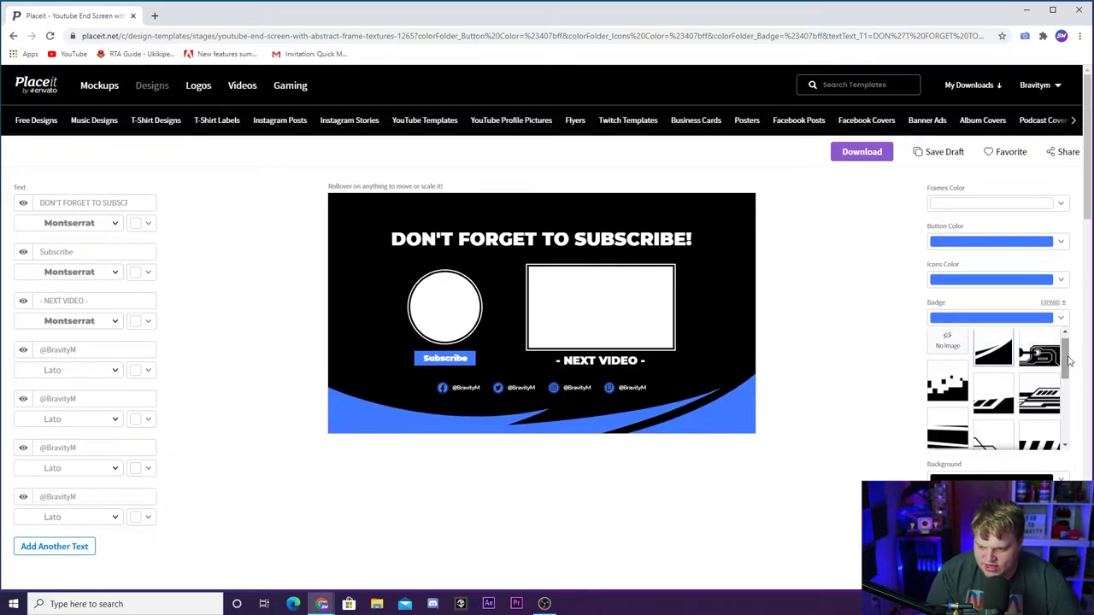
# - Preview chain, stripe, circuit, band and brick badges, settling on the torn grunge brush-stroke badge
pyautogui.click(1044, 358)
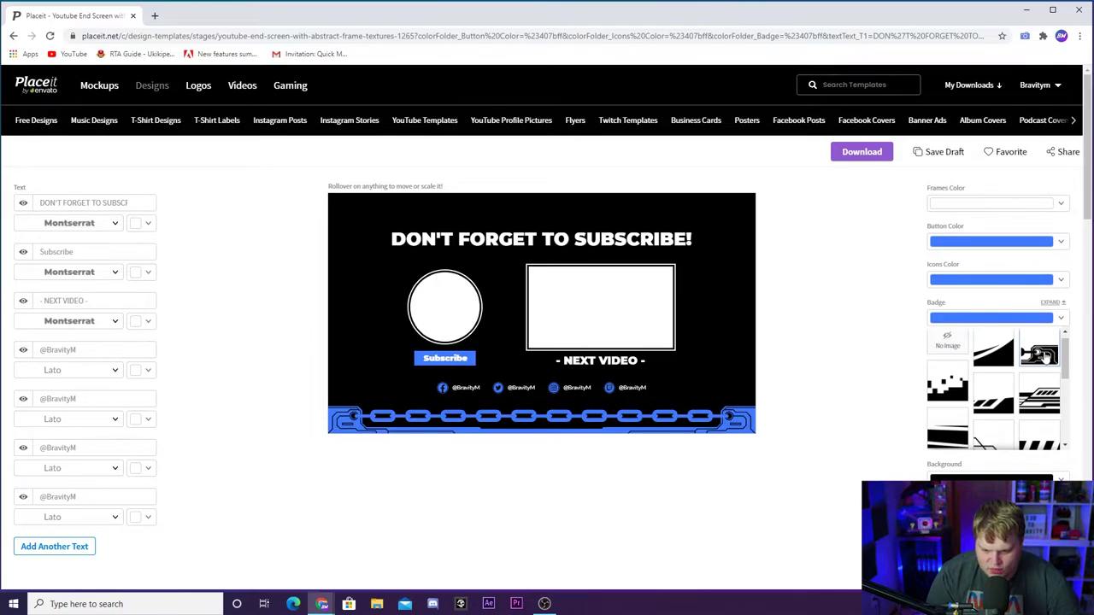
pyautogui.click(994, 408)
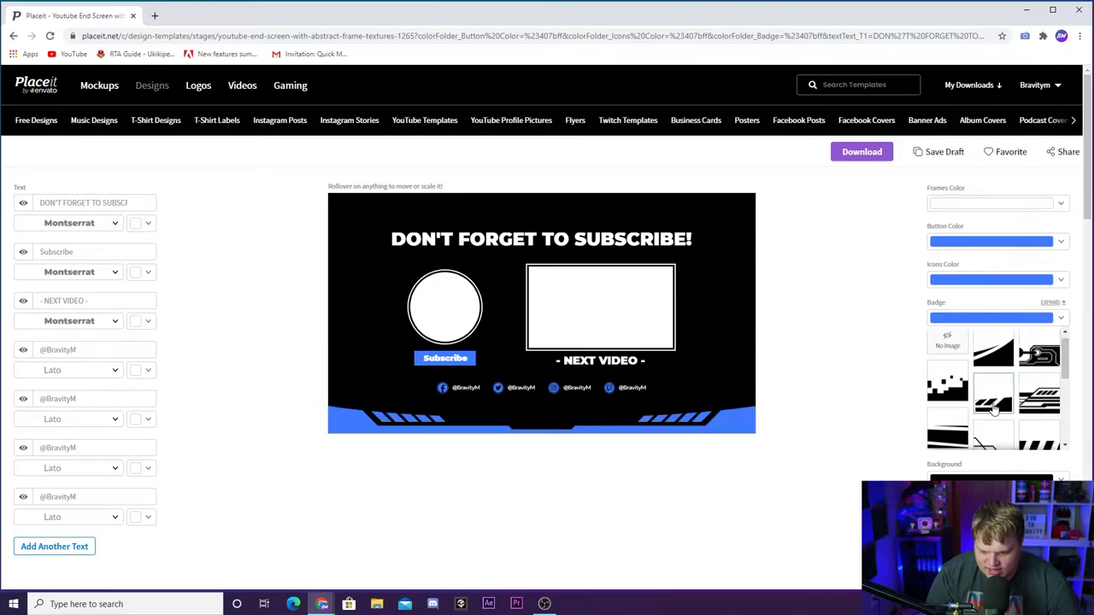
pyautogui.click(1053, 409)
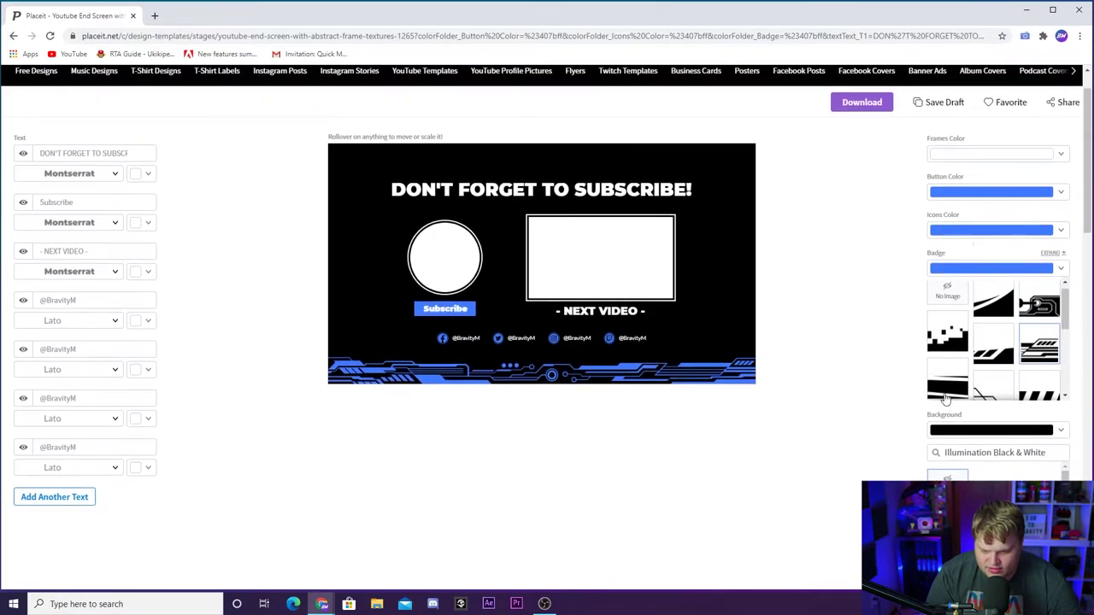
pyautogui.click(997, 407)
pyautogui.scroll(-2, 1002, 413)
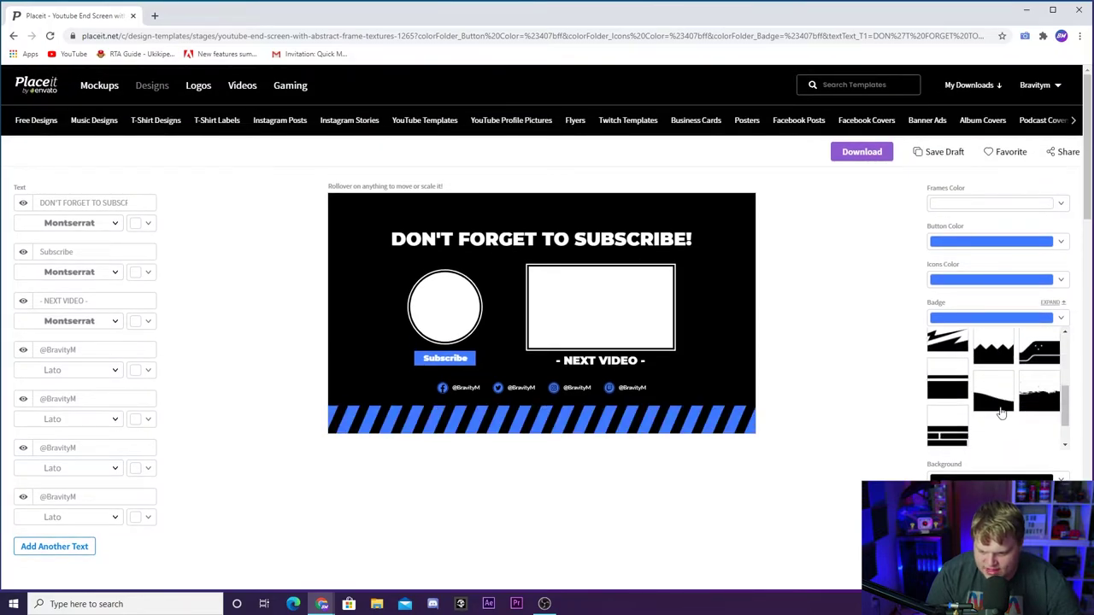
pyautogui.scroll(-2, 1001, 413)
pyautogui.click(1029, 373)
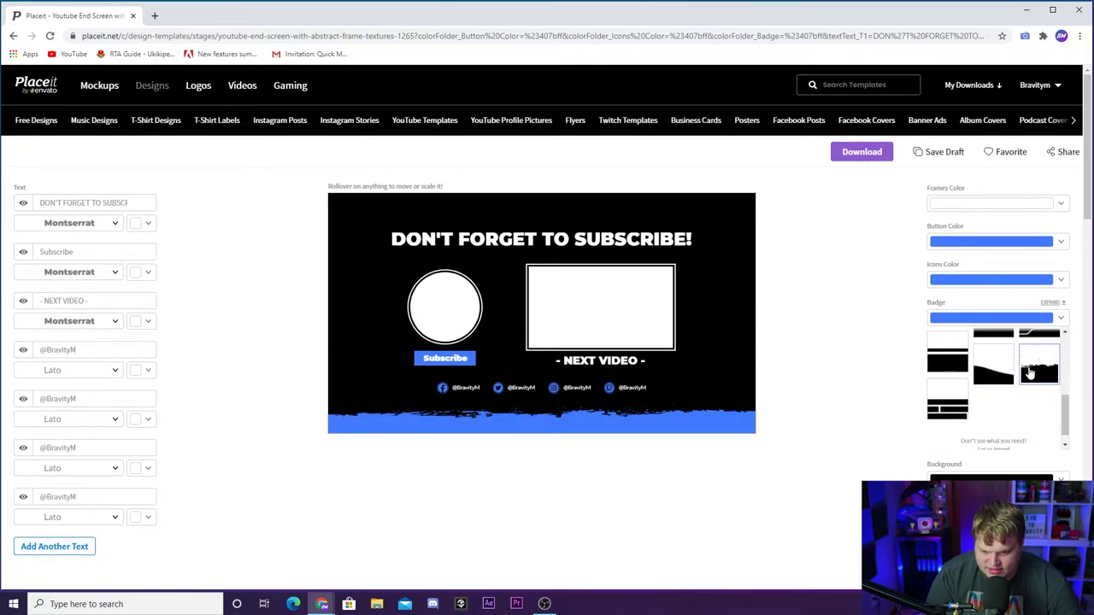
pyautogui.click(932, 362)
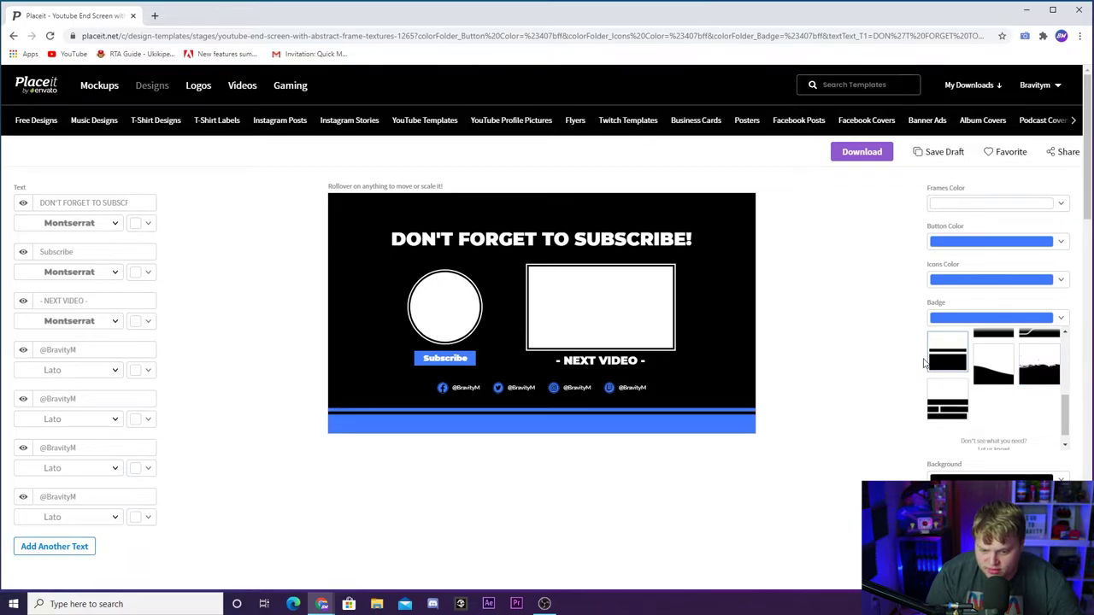
pyautogui.click(949, 415)
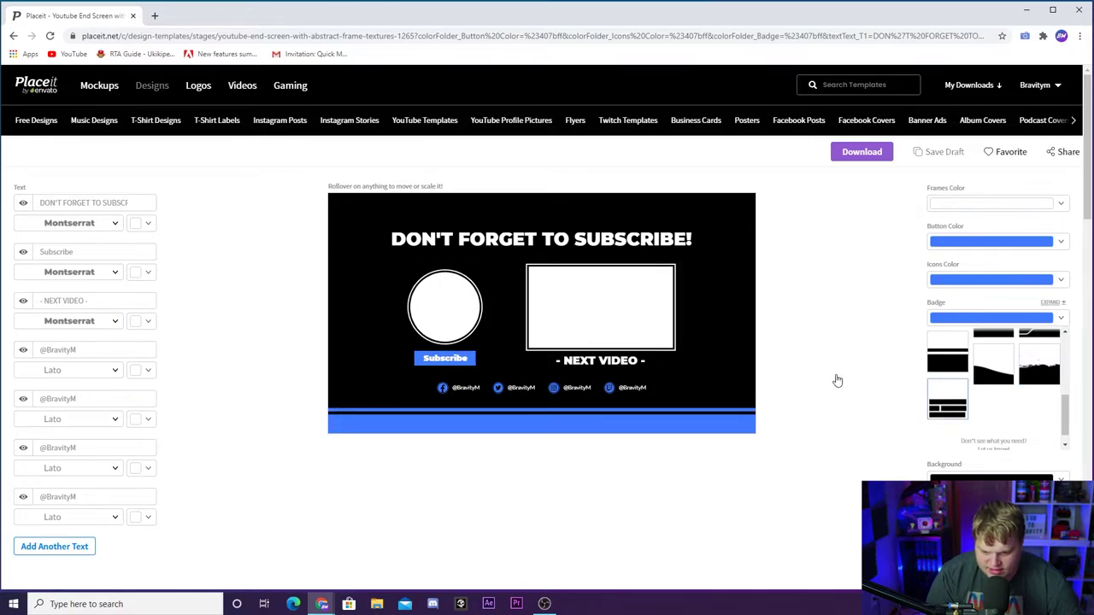
pyautogui.click(1037, 368)
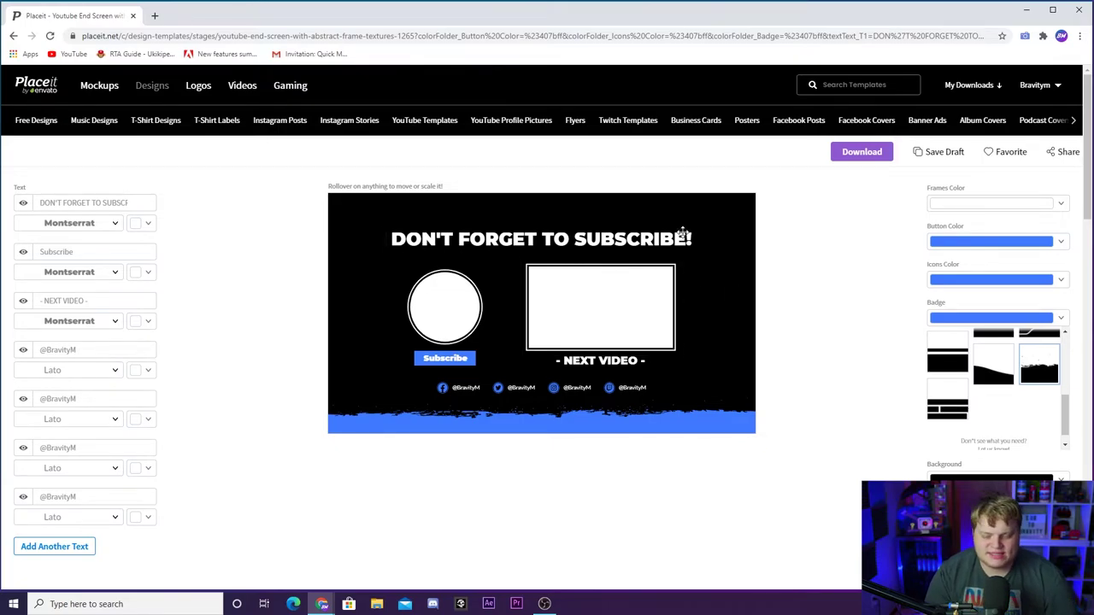
# - Download the finished end screen design
pyautogui.click(865, 153)
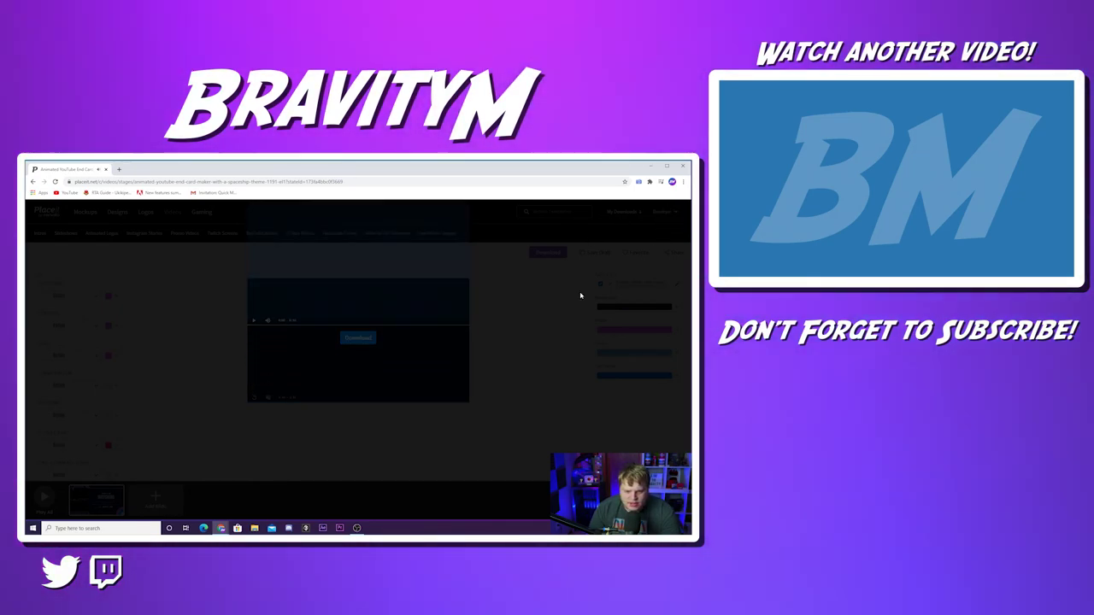
pyautogui.moveTo(290, 85)
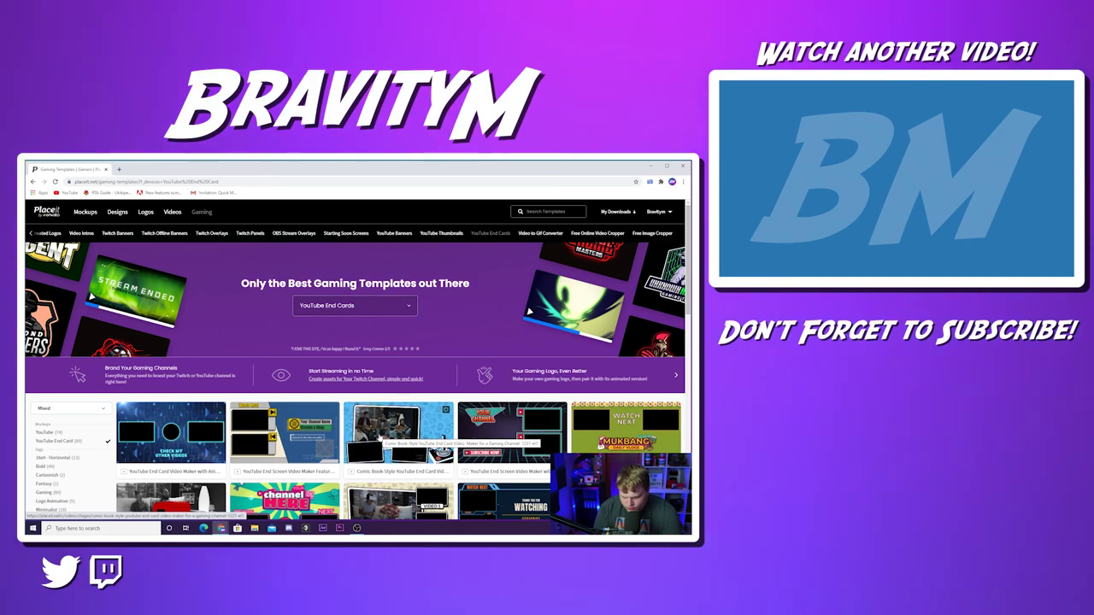
# - Scroll the YouTube End Card templates to reveal 'Thanks for Watching' and 'I'll see you in the next video' designs
pyautogui.scroll(-1, 317, 398)
pyautogui.scroll(-3, 316, 399)
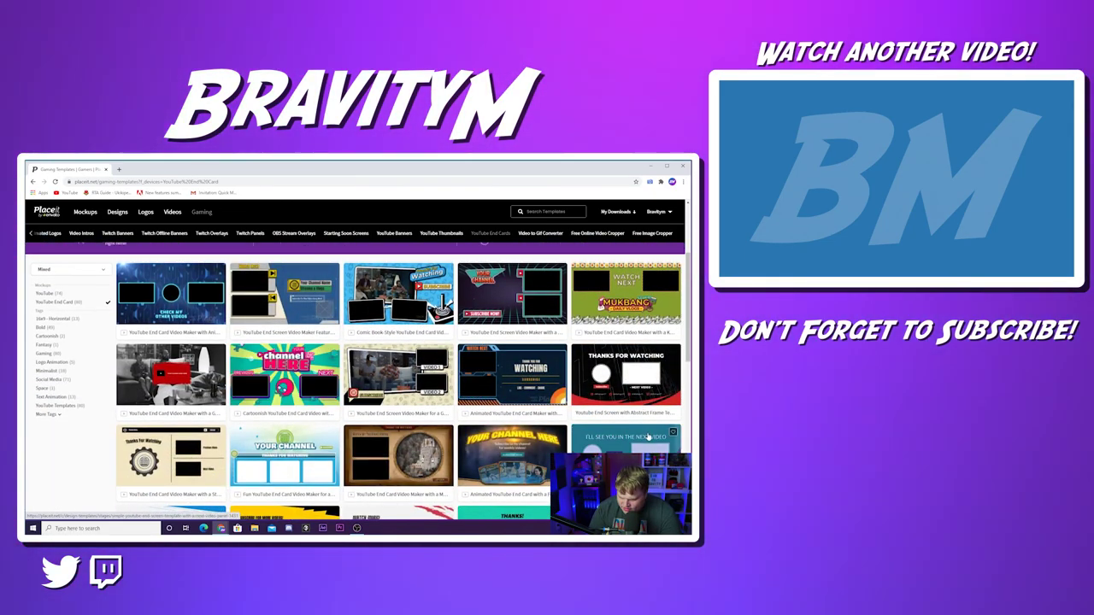
pyautogui.scroll(-1, 650, 451)
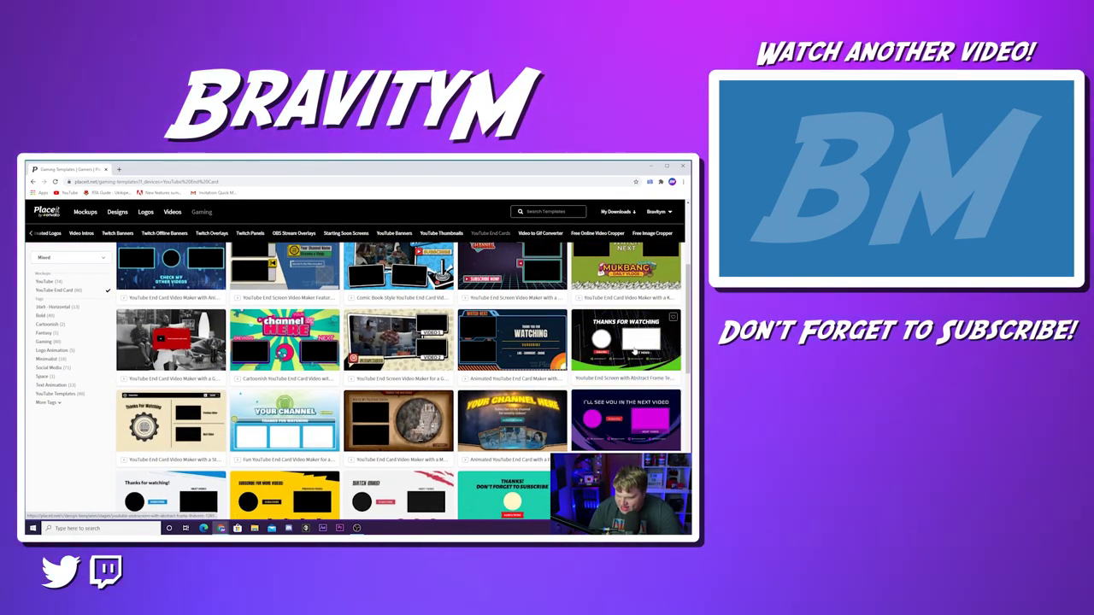